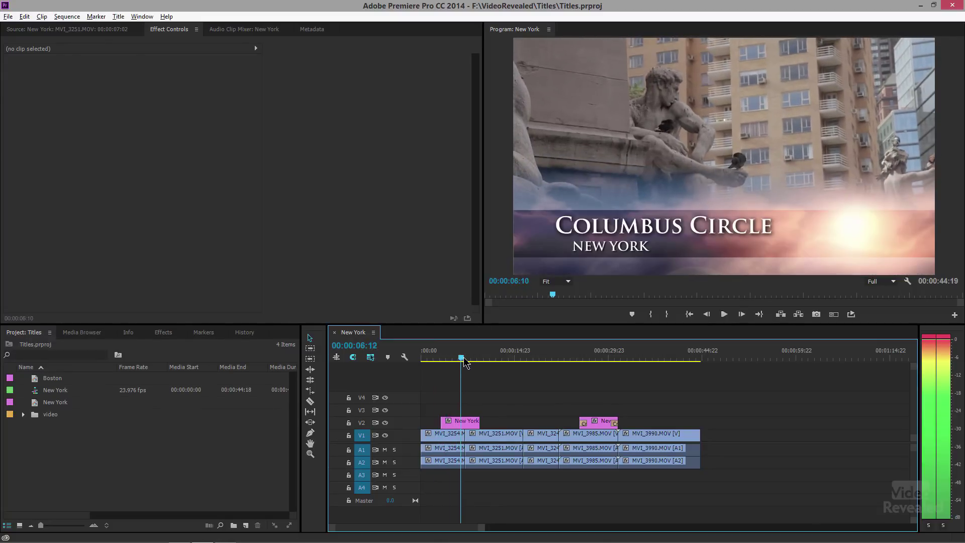
Preview the New York title on the timeline and inspect it in the Titler
{"action": "left_click", "coordinate": [454, 354]}
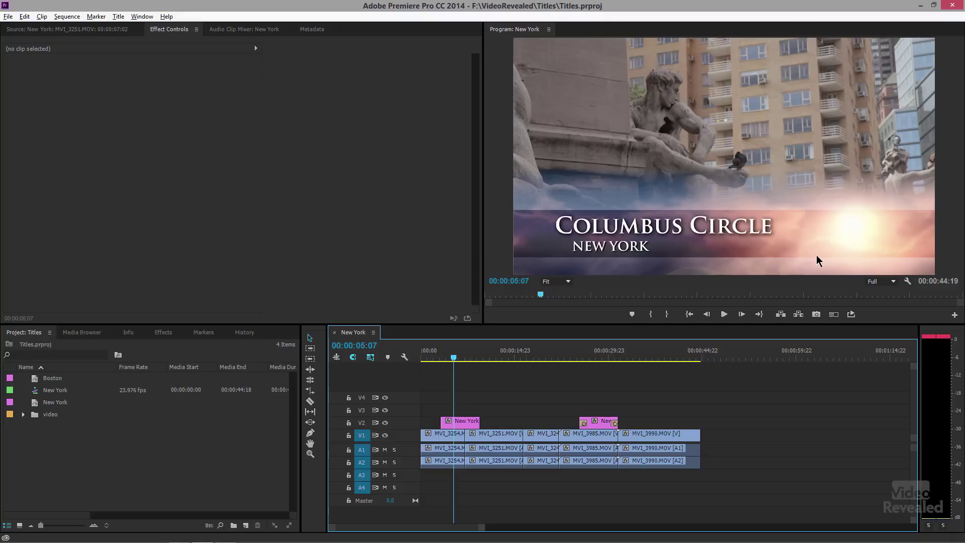
{"action": "left_click", "coordinate": [492, 355]}
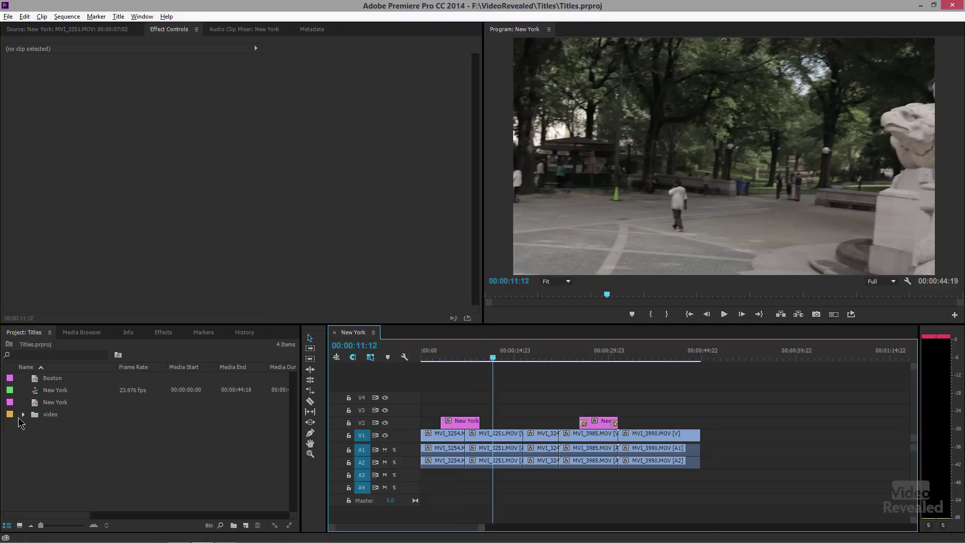
{"action": "left_click", "coordinate": [35, 407]}
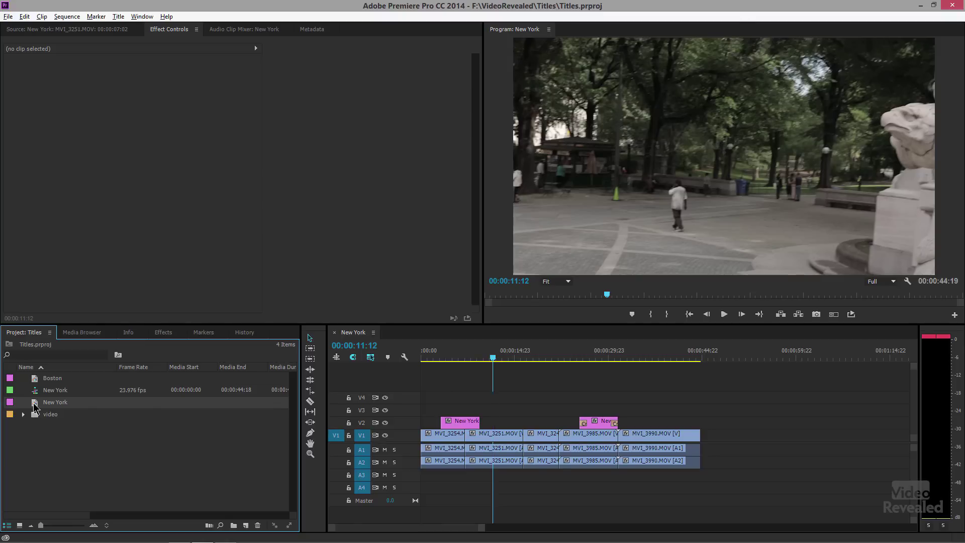
{"action": "double_click", "coordinate": [34, 405]}
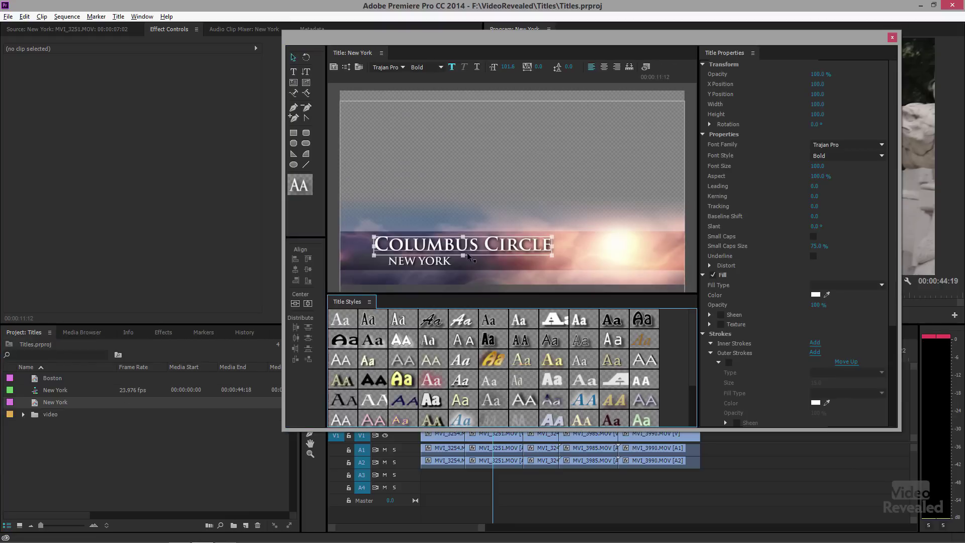
{"action": "left_click", "coordinate": [892, 38]}
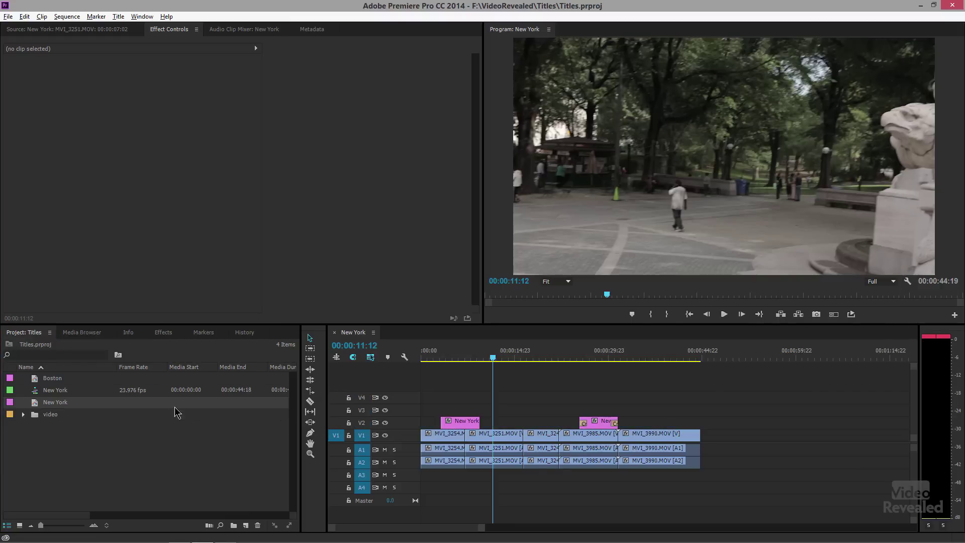
{"action": "left_click_drag", "start_coordinate": [449, 361], "coordinate": [493, 361]}
Duplicate the New York title three times, creating New York Copy 01, 02 and 03
{"action": "right_click", "coordinate": [35, 407]}
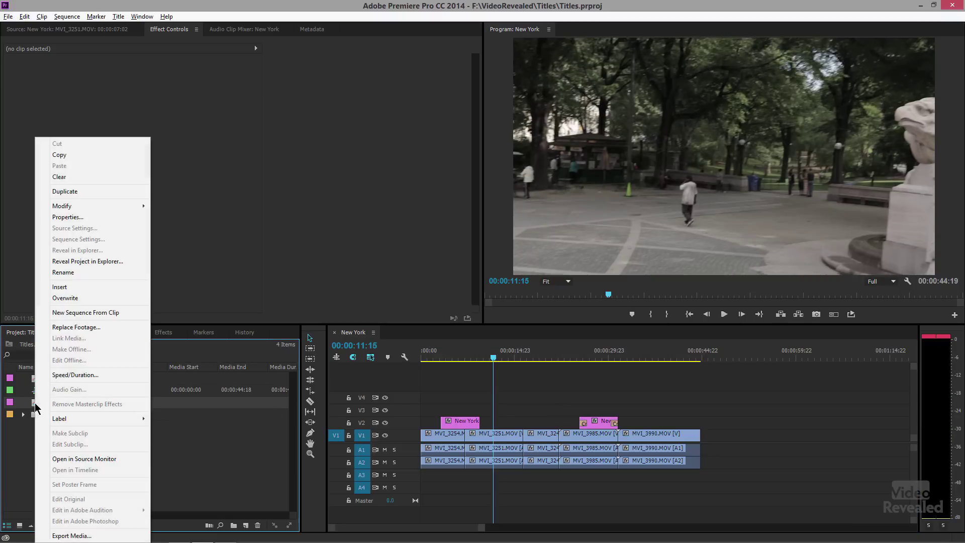
{"action": "left_click", "coordinate": [70, 193]}
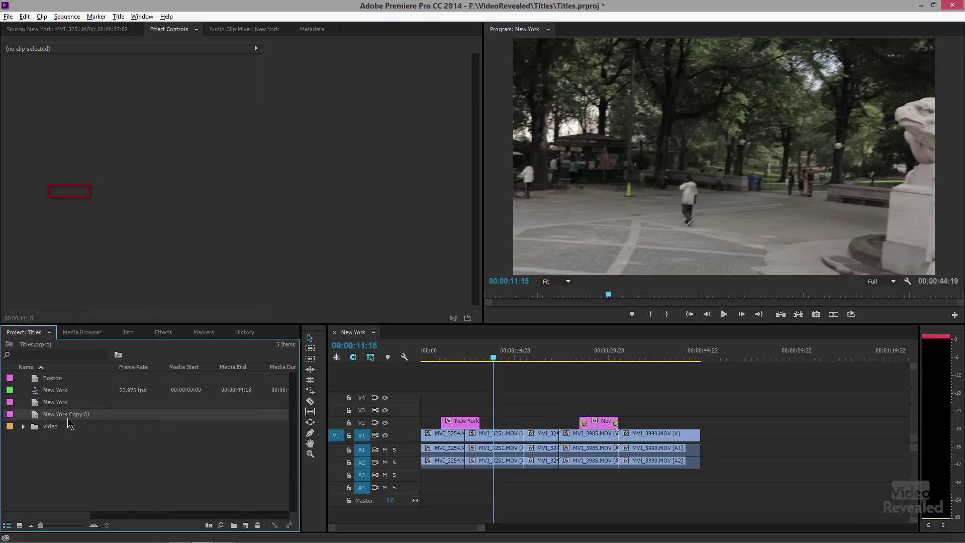
{"action": "right_click", "coordinate": [34, 416]}
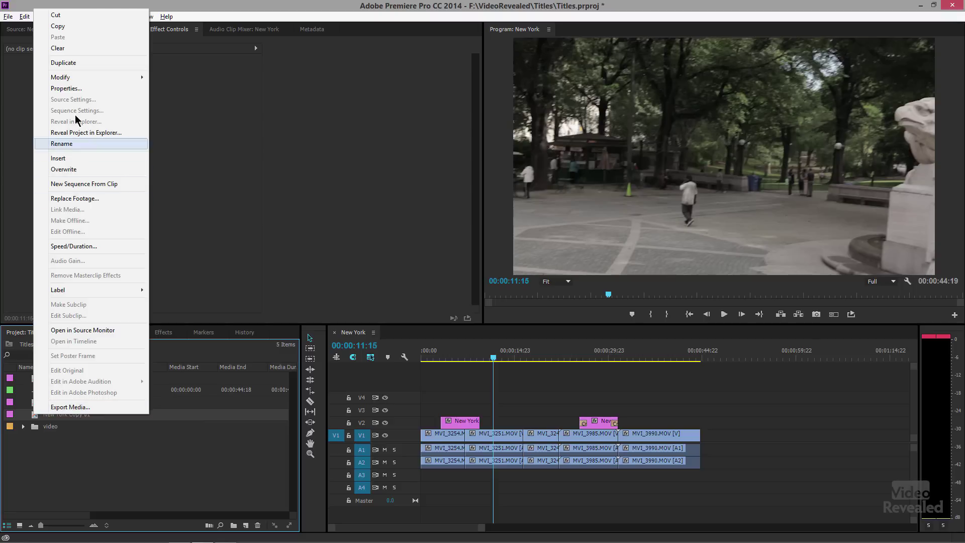
{"action": "left_click", "coordinate": [83, 65]}
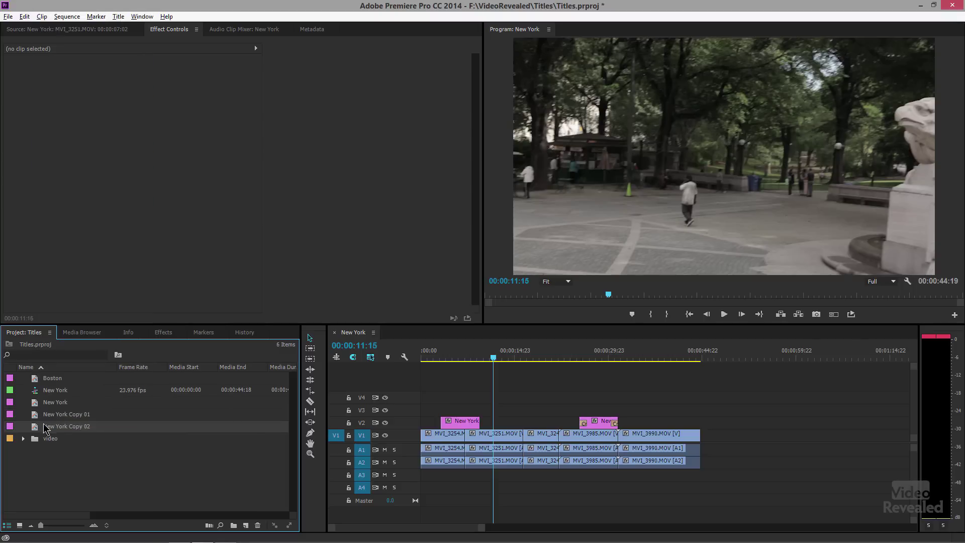
{"action": "right_click", "coordinate": [36, 432]}
{"action": "left_click", "coordinate": [76, 76]}
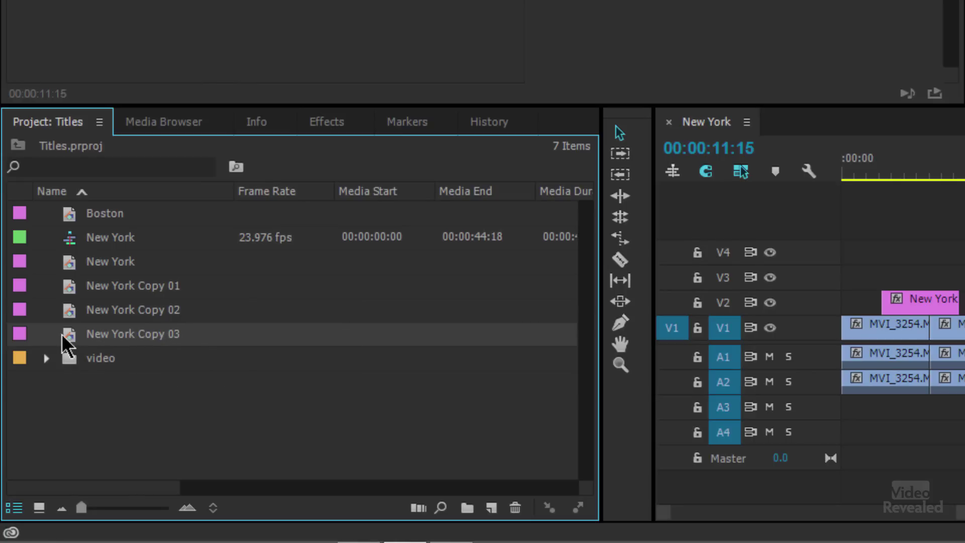
Stack Copy 03, 02 and 01 on V2, V3 and V4 at about 00:00:14
{"action": "left_click_drag", "start_coordinate": [68, 339], "coordinate": [964, 314]}
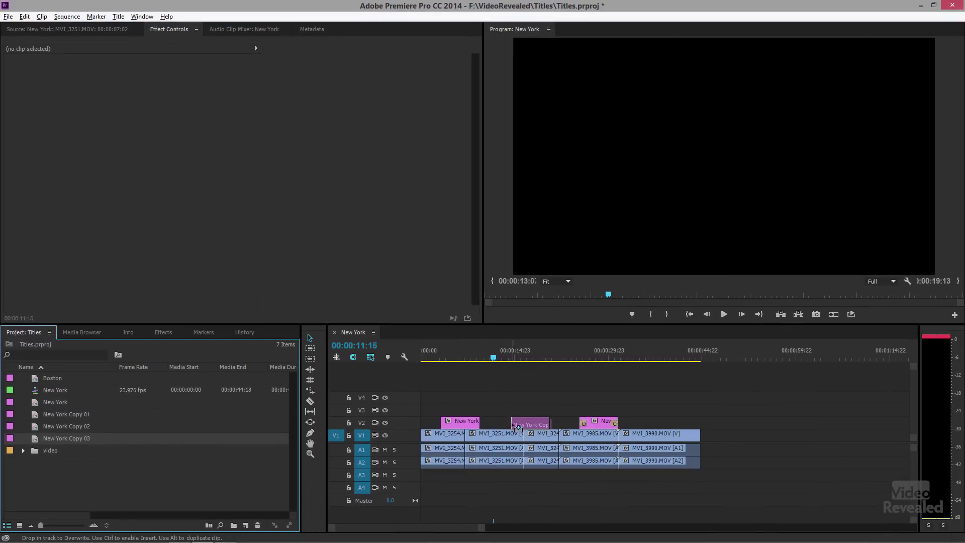
{"action": "left_click_drag", "start_coordinate": [518, 429], "coordinate": [506, 427]}
{"action": "left_click_drag", "start_coordinate": [35, 430], "coordinate": [505, 414]}
{"action": "left_click_drag", "start_coordinate": [32, 417], "coordinate": [506, 402]}
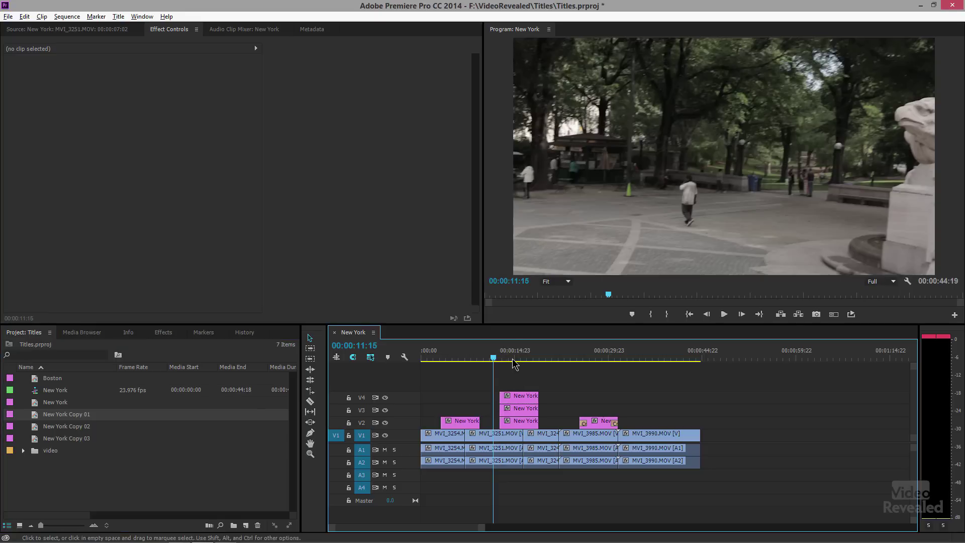
{"action": "left_click", "coordinate": [515, 358]}
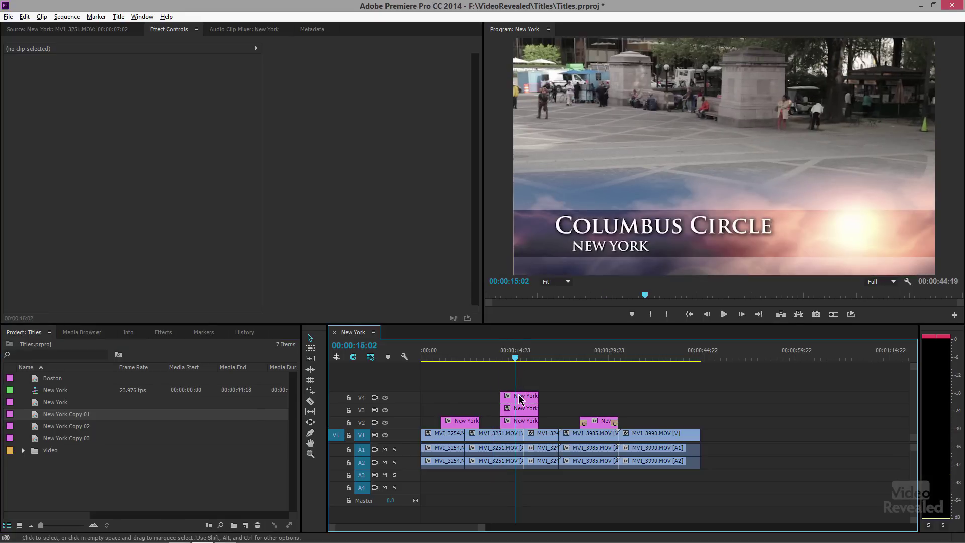
Strip the V4 copy (Copy 01) down to just the COLUMBUS CIRCLE text
{"action": "double_click", "coordinate": [521, 401]}
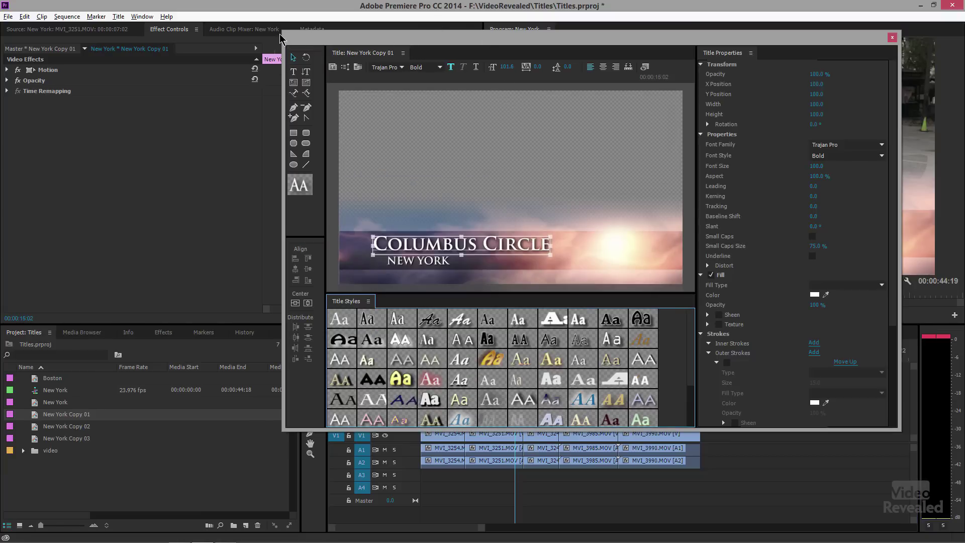
{"action": "left_click_drag", "start_coordinate": [284, 33], "coordinate": [403, 132]}
{"action": "left_click_drag", "start_coordinate": [608, 146], "coordinate": [254, 33]}
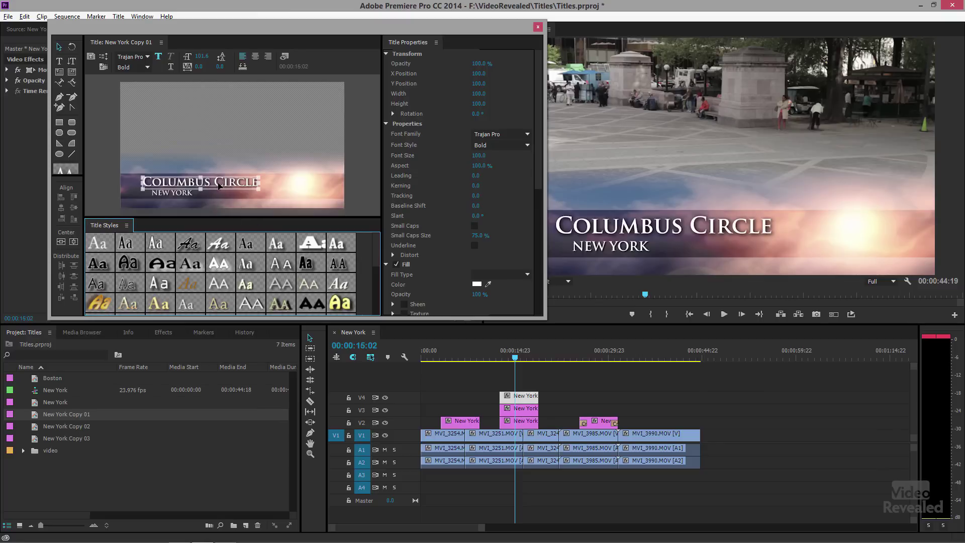
{"action": "left_click", "coordinate": [312, 186]}
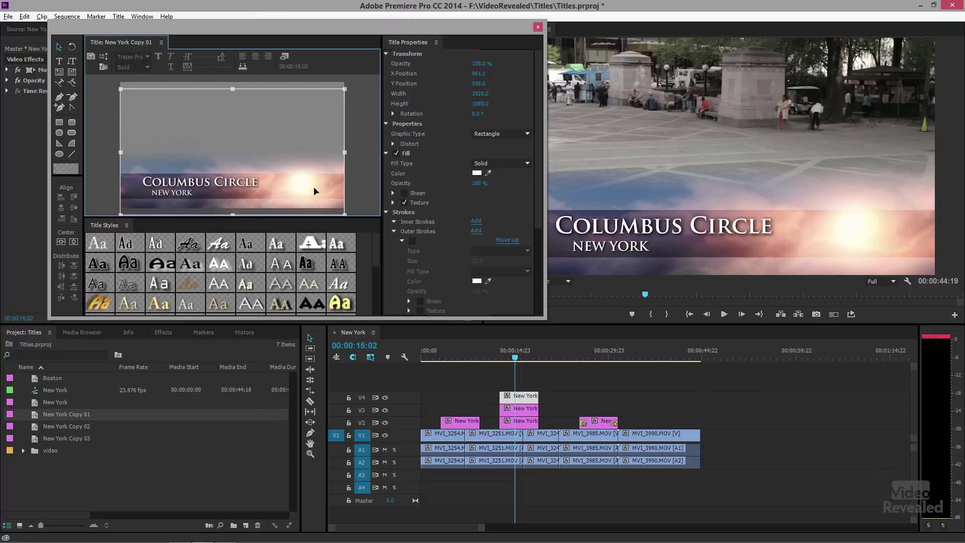
{"action": "key", "text": "Delete"}
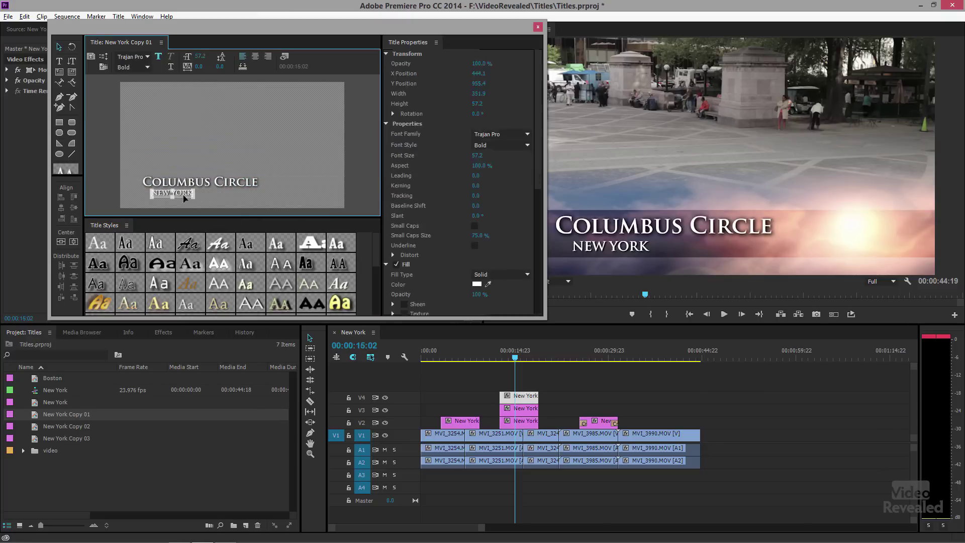
{"action": "key", "text": "Delete"}
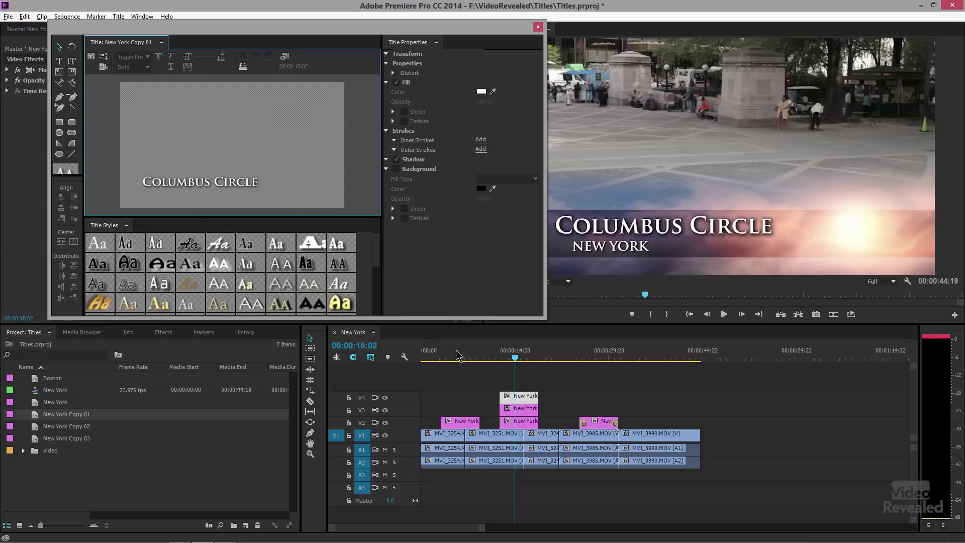
Remove the extra layers from Copy 02 on V3, leaving only NEW YORK
{"action": "left_click", "coordinate": [521, 413]}
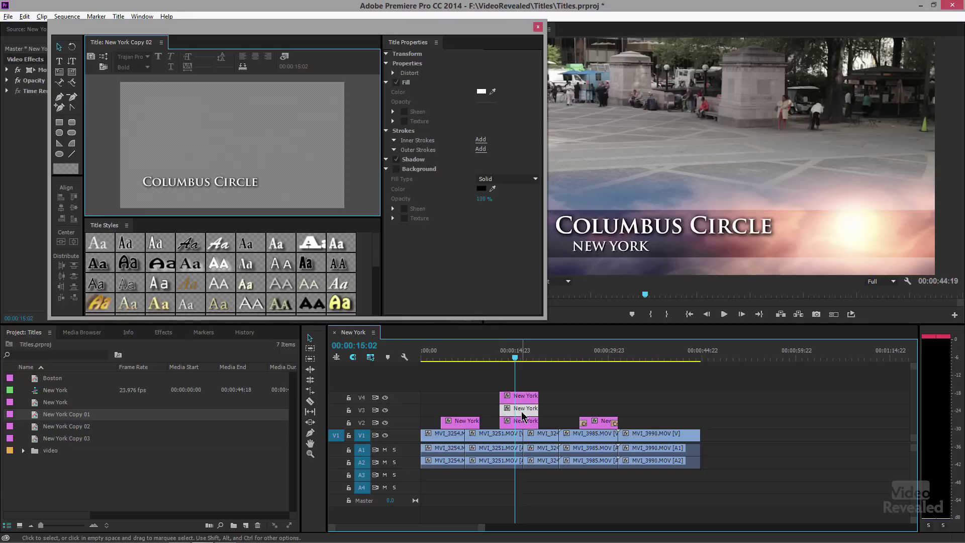
{"action": "double_click", "coordinate": [521, 413]}
{"action": "left_click", "coordinate": [310, 192]}
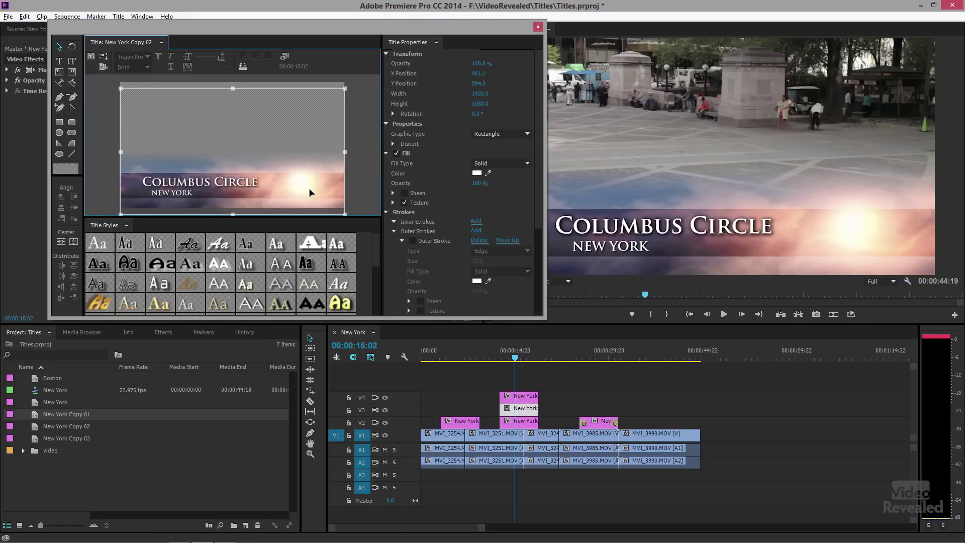
{"action": "key", "text": "Delete"}
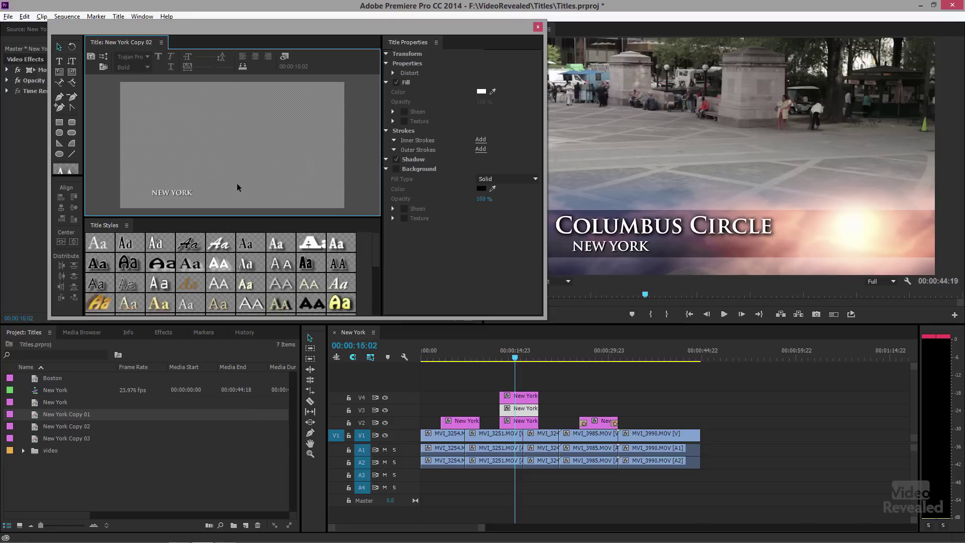
Delete both text lines from Copy 03, leaving only the sunset background
{"action": "double_click", "coordinate": [516, 422]}
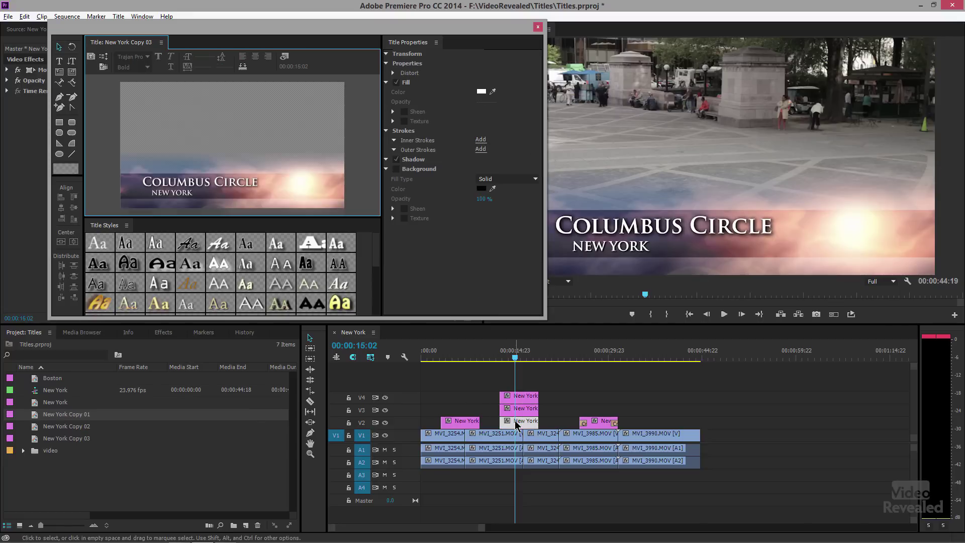
{"action": "left_click", "coordinate": [201, 182]}
{"action": "key", "text": "Delete"}
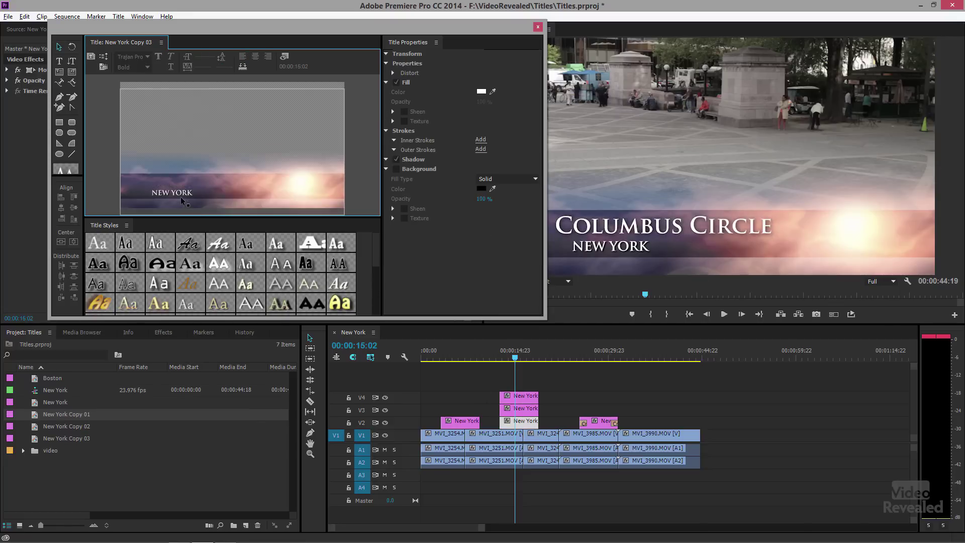
{"action": "left_click", "coordinate": [181, 196]}
{"action": "key", "text": "Delete"}
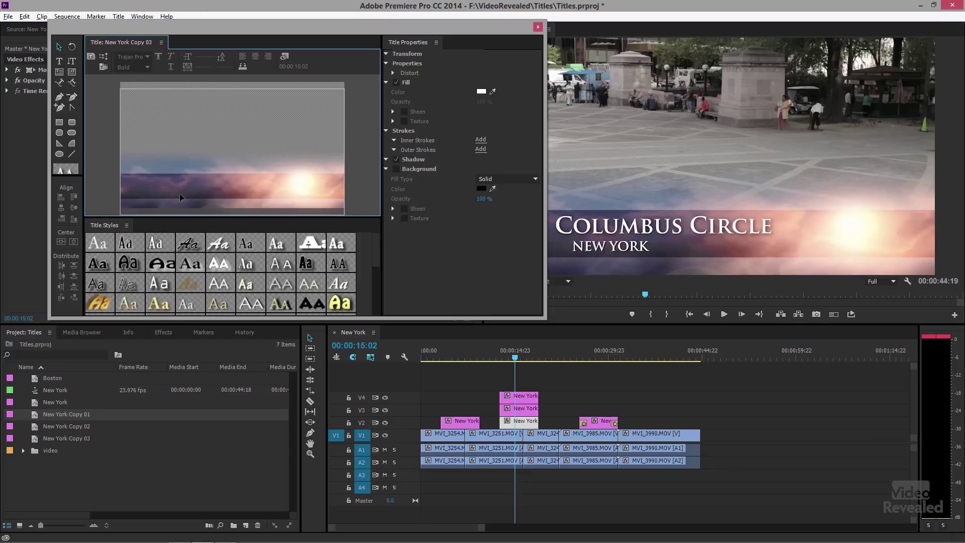
{"action": "left_click", "coordinate": [523, 398]}
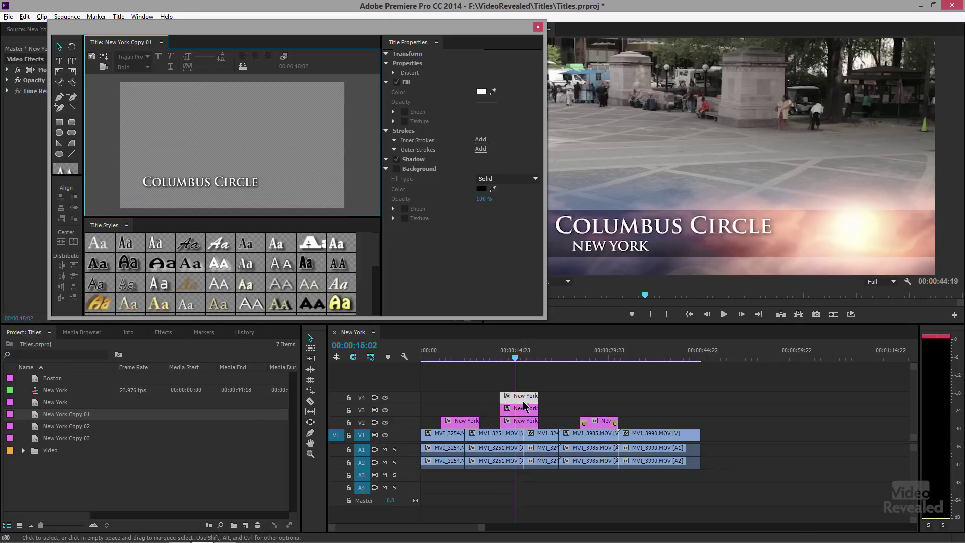
Check the V2 background copy in the Titler with the background video hidden
{"action": "left_click", "coordinate": [527, 422]}
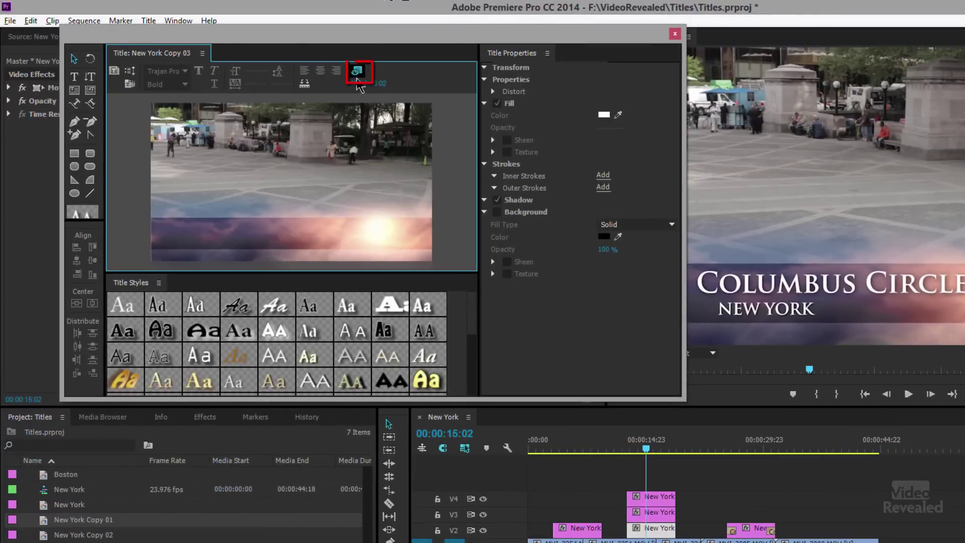
{"action": "left_click", "coordinate": [575, 449]}
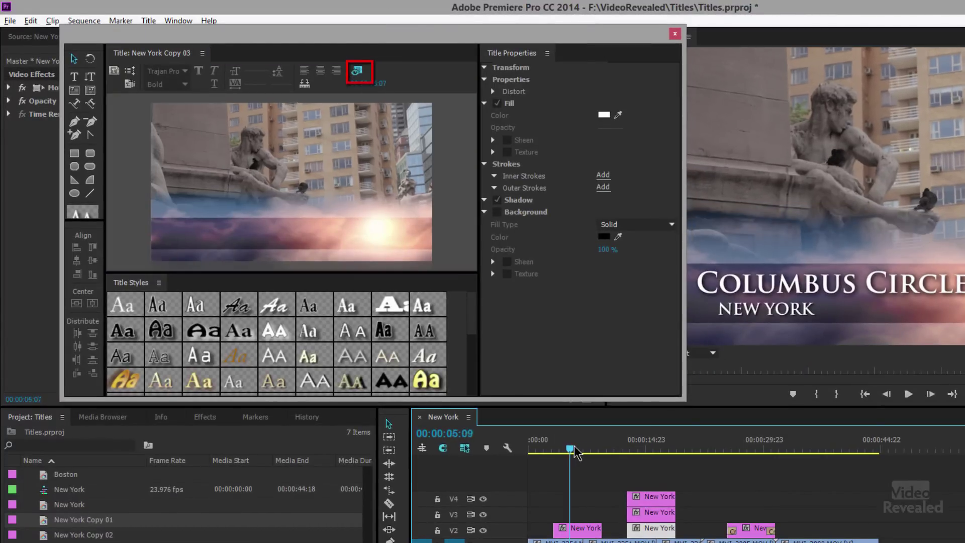
{"action": "left_click_drag", "start_coordinate": [577, 452], "coordinate": [583, 451]}
{"action": "left_click", "coordinate": [638, 449]}
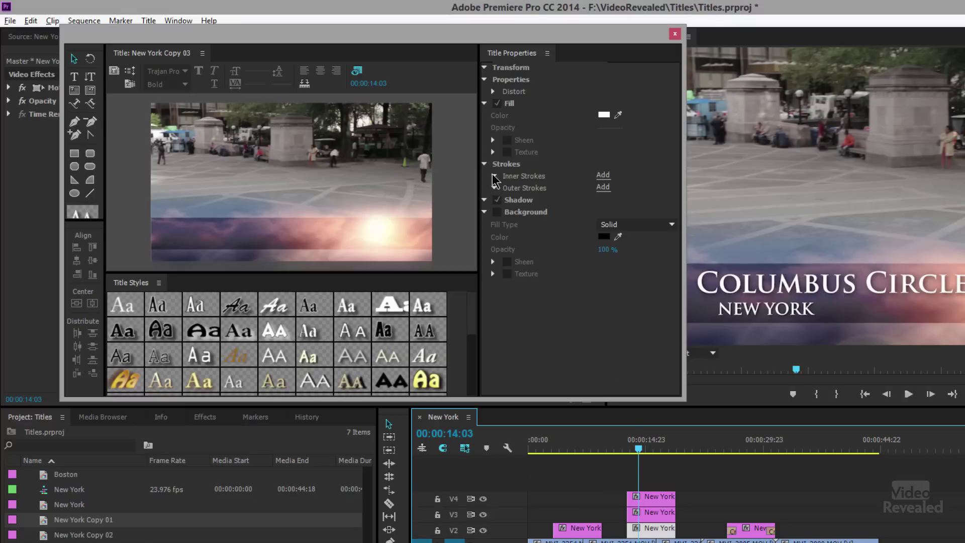
{"action": "left_click", "coordinate": [356, 71]}
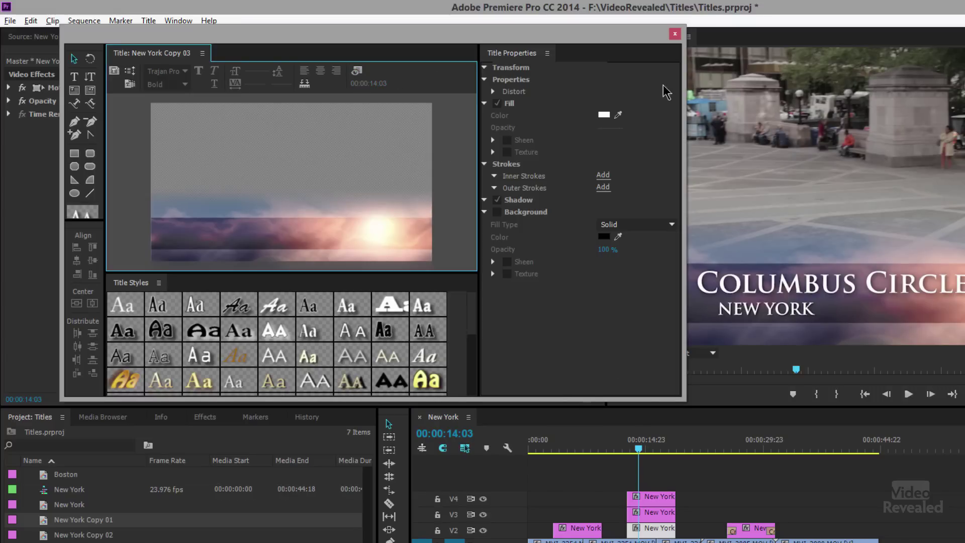
{"action": "left_click", "coordinate": [675, 34]}
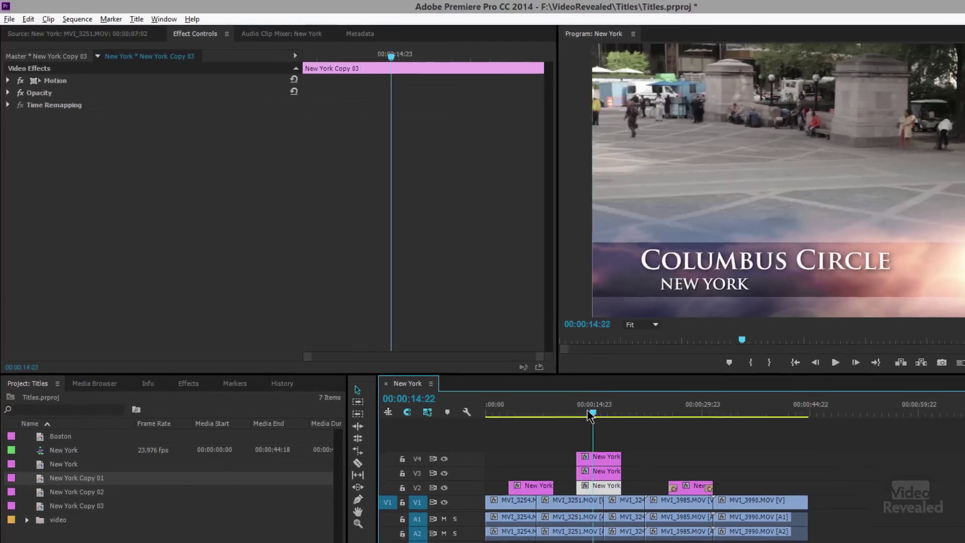
Zoom the timeline and scrub to 00:00:14:14, where the full title sits in place
{"action": "left_click_drag", "start_coordinate": [639, 449], "coordinate": [613, 456]}
{"action": "left_click_drag", "start_coordinate": [490, 365], "coordinate": [459, 367]}
{"action": "left_click", "coordinate": [513, 358]}
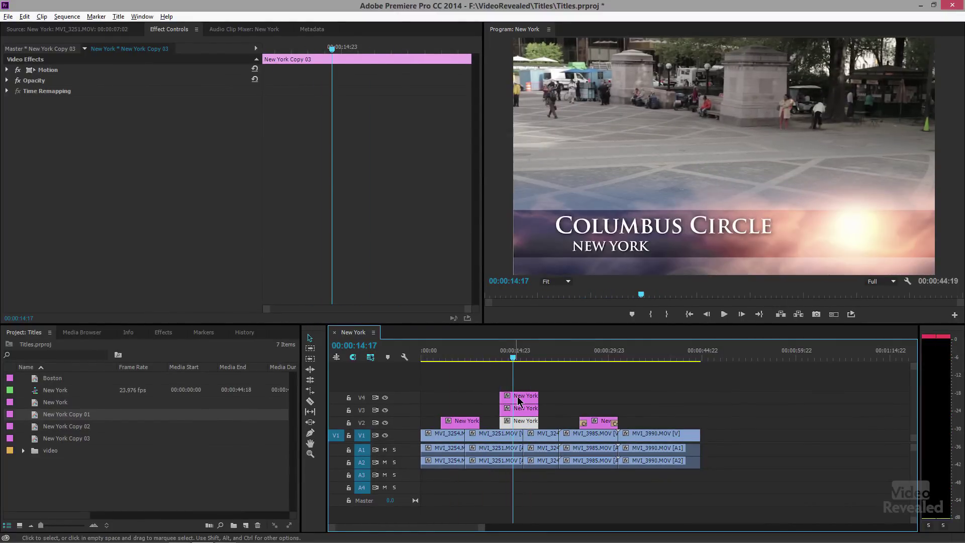
{"action": "left_click_drag", "start_coordinate": [513, 358], "coordinate": [517, 359]}
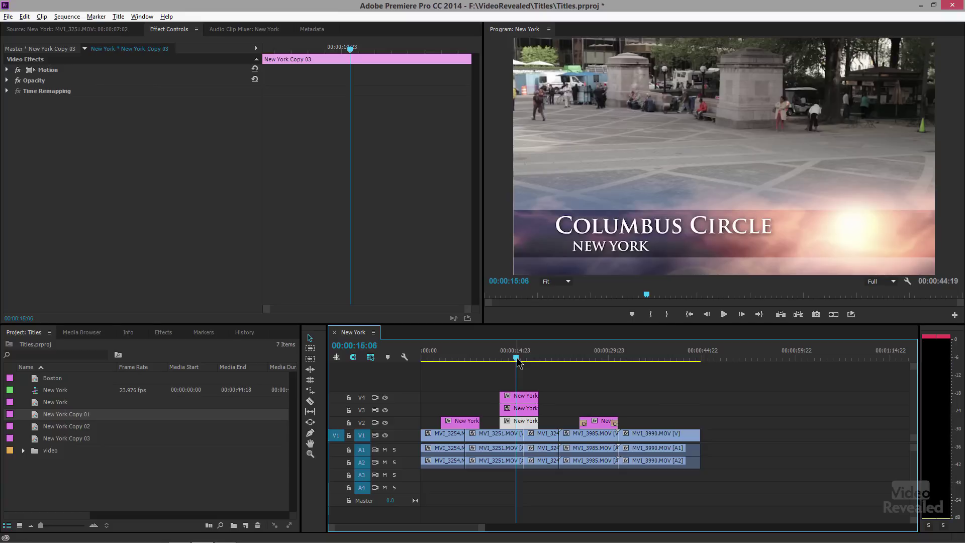
{"action": "key", "text": "="}
{"action": "key", "text": "="}
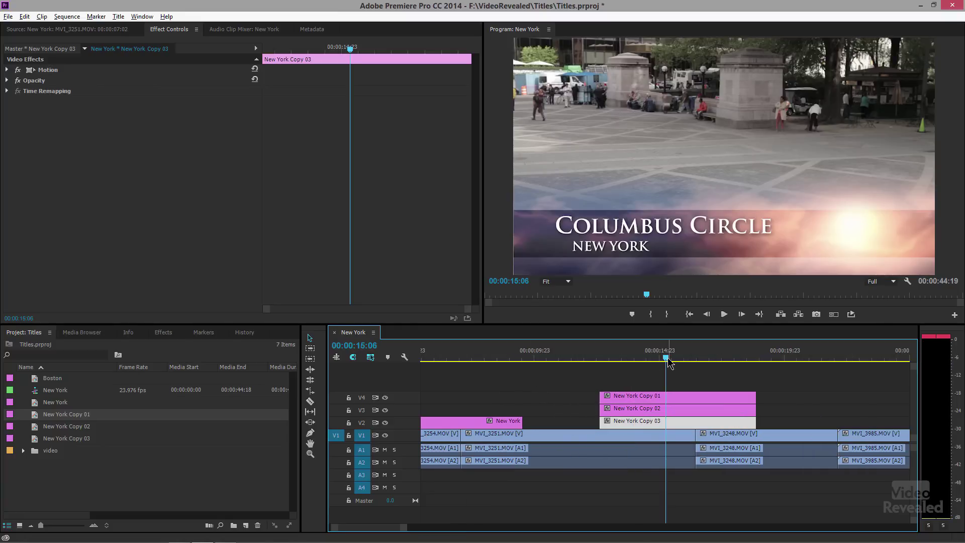
{"action": "mouse_move", "coordinate": [668, 358]}
{"action": "left_mouse_down"}
{"action": "mouse_move", "coordinate": [628, 358]}
{"action": "mouse_move", "coordinate": [652, 363]}
{"action": "left_mouse_up"}
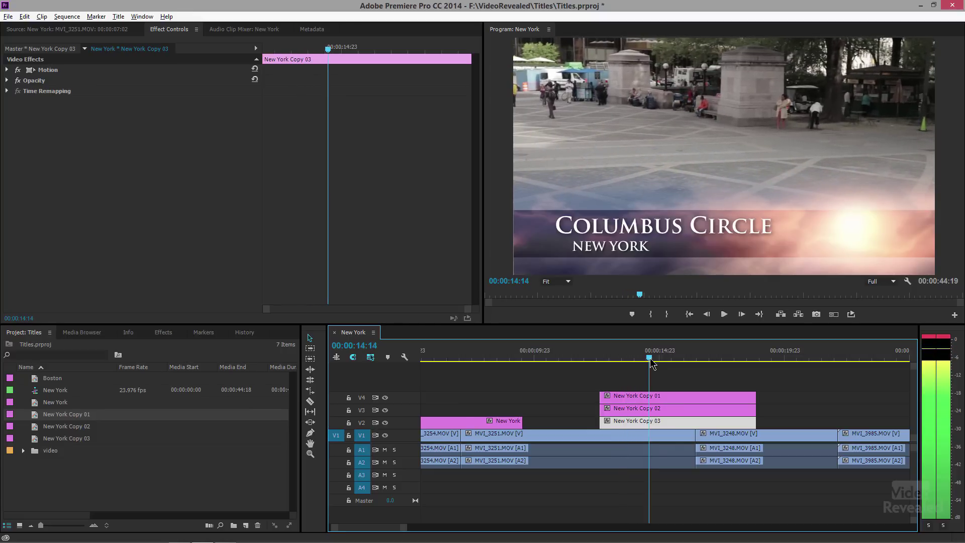
Set Position, Scale and Rotation keyframes on New York Copy 01 at 00:00:14:14
{"action": "left_click", "coordinate": [648, 399]}
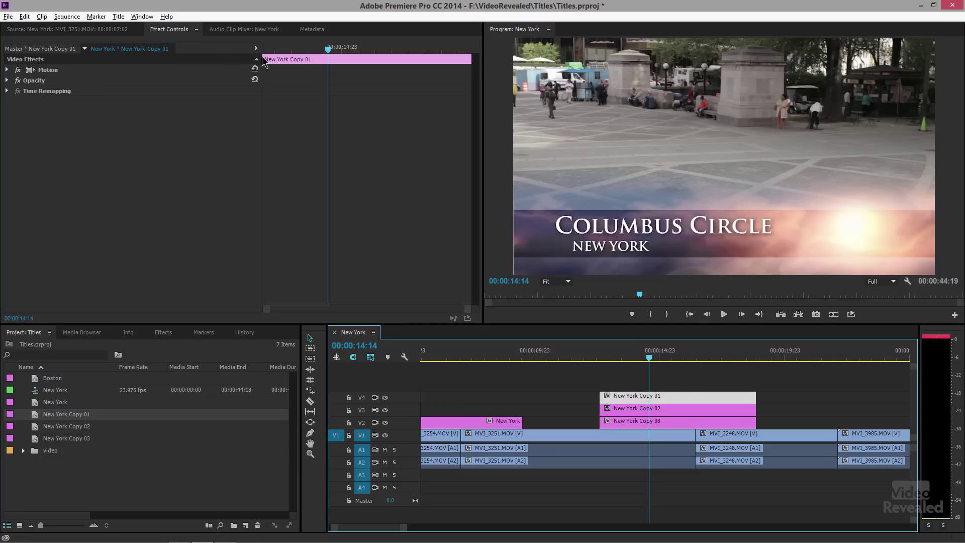
{"action": "left_click", "coordinate": [168, 31]}
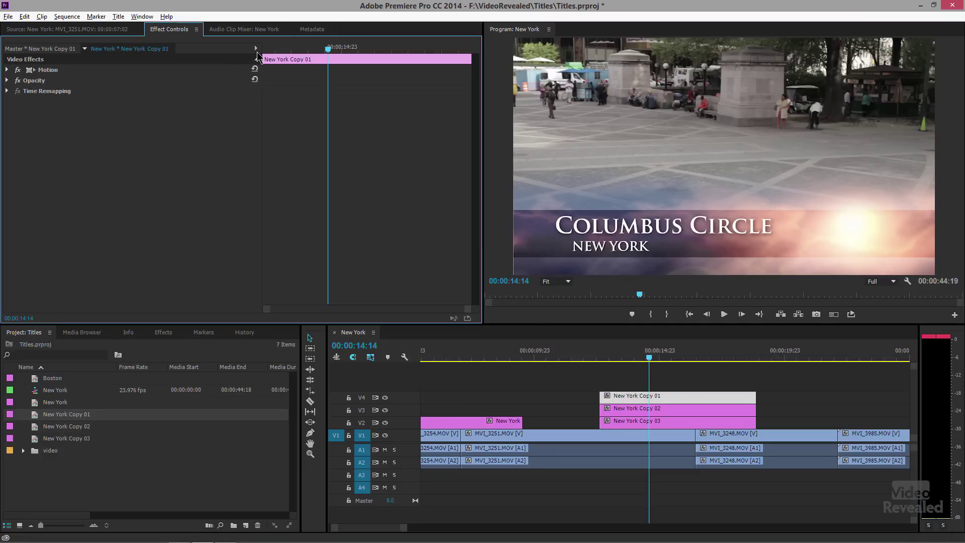
{"action": "left_click", "coordinate": [256, 48]}
{"action": "left_click", "coordinate": [472, 51]}
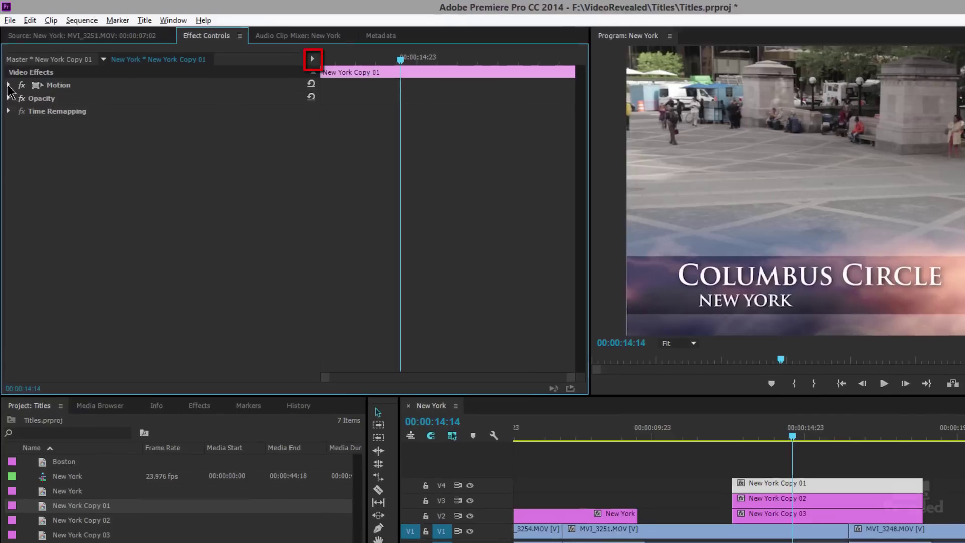
{"action": "left_click", "coordinate": [6, 70]}
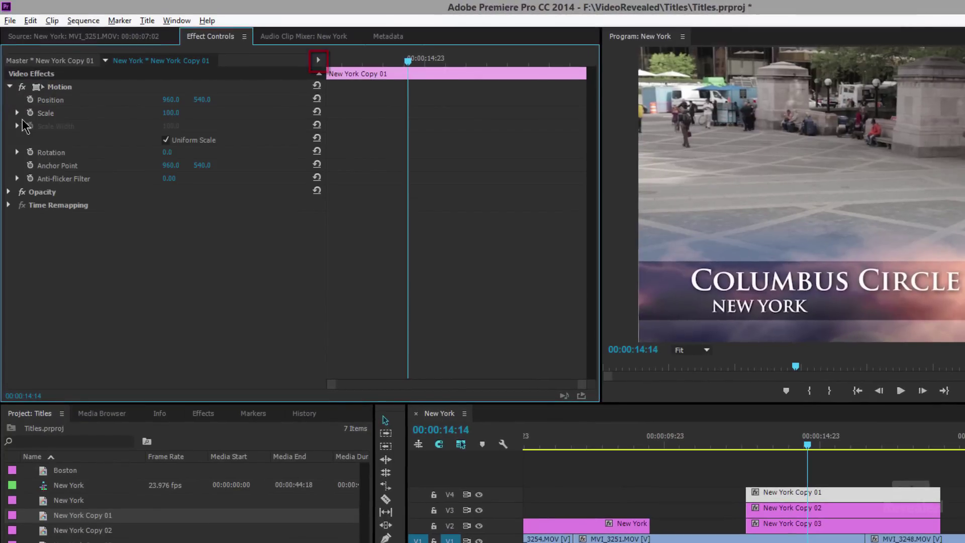
{"action": "left_click", "coordinate": [30, 100]}
{"action": "left_click", "coordinate": [30, 112]}
{"action": "left_click", "coordinate": [31, 152]}
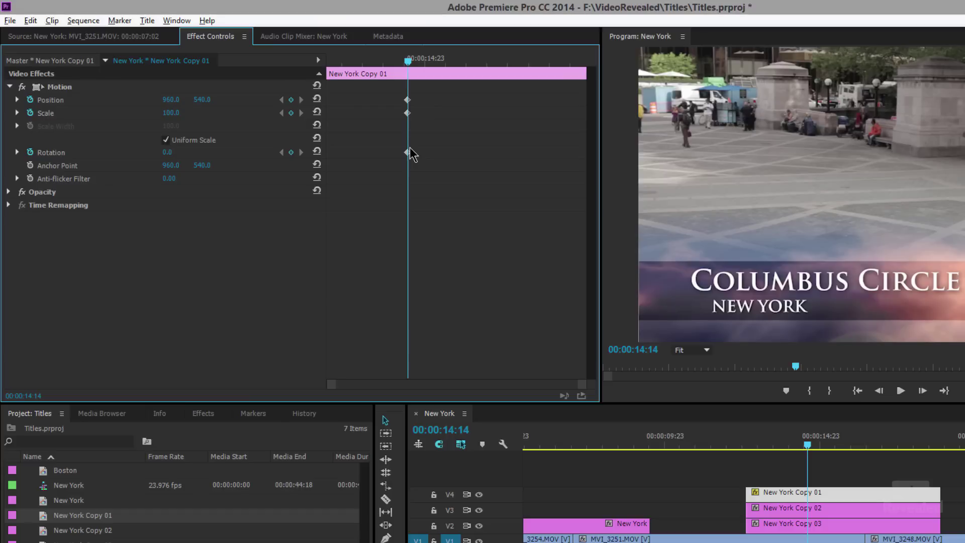
Move COLUMBUS CIRCLE off-screen left at the clip start and preview it sliding in
{"action": "left_click_drag", "start_coordinate": [410, 68], "coordinate": [318, 80]}
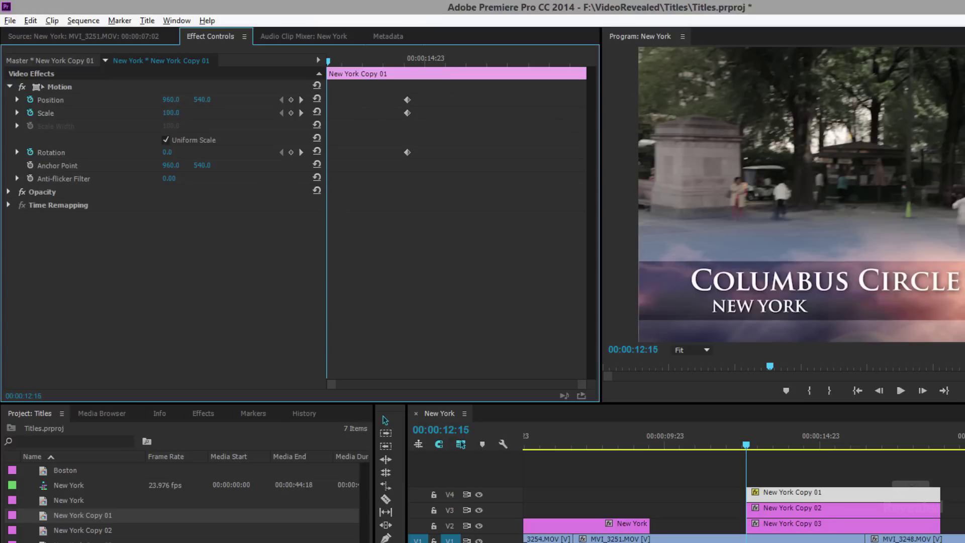
{"action": "left_click_drag", "start_coordinate": [202, 100], "coordinate": [312, 117]}
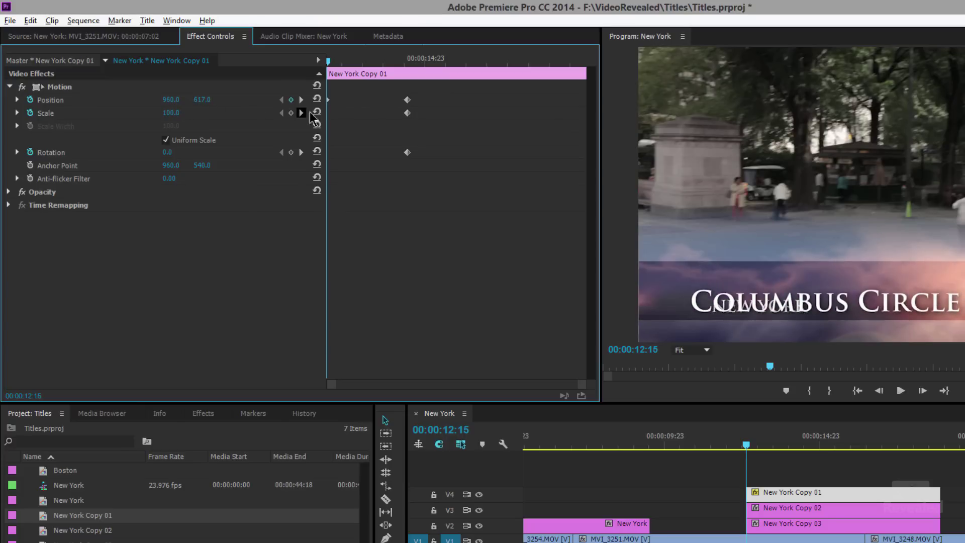
{"action": "key", "text": "ctrl+z"}
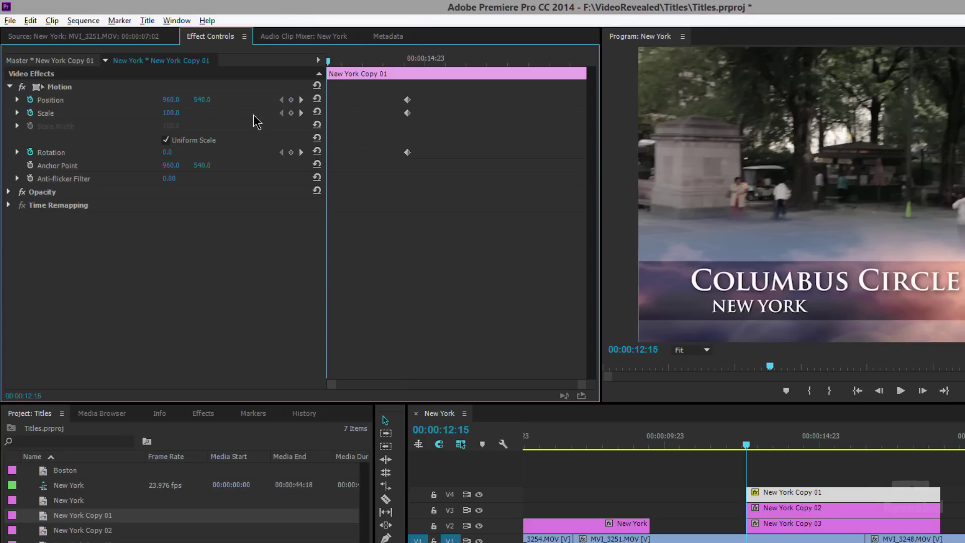
{"action": "left_click_drag", "start_coordinate": [172, 104], "coordinate": [25, 105]}
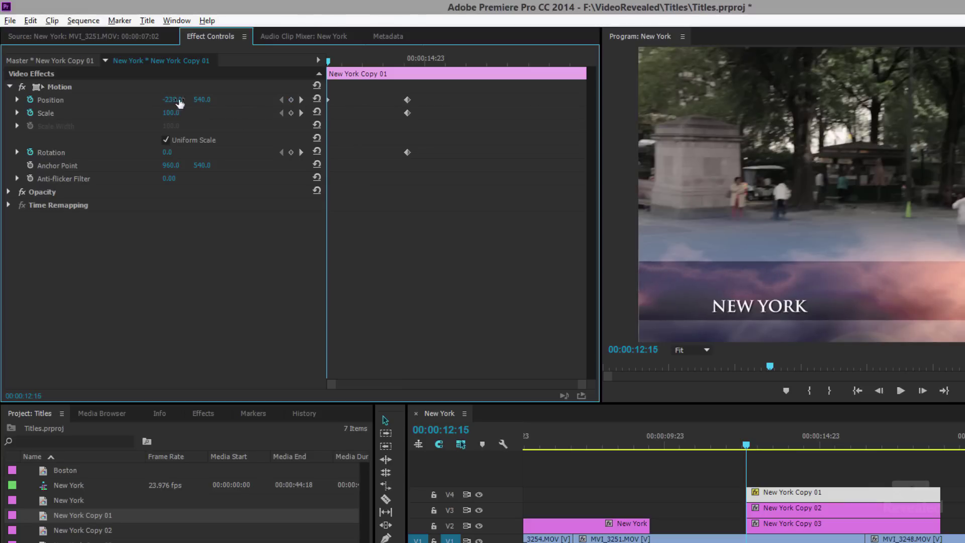
{"action": "left_click_drag", "start_coordinate": [327, 60], "coordinate": [409, 78]}
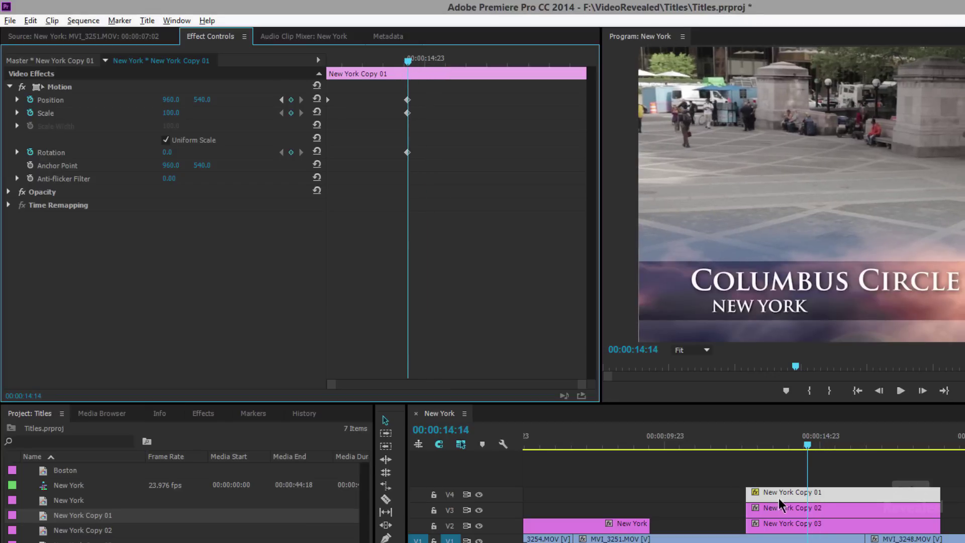
{"action": "left_click", "coordinate": [803, 511]}
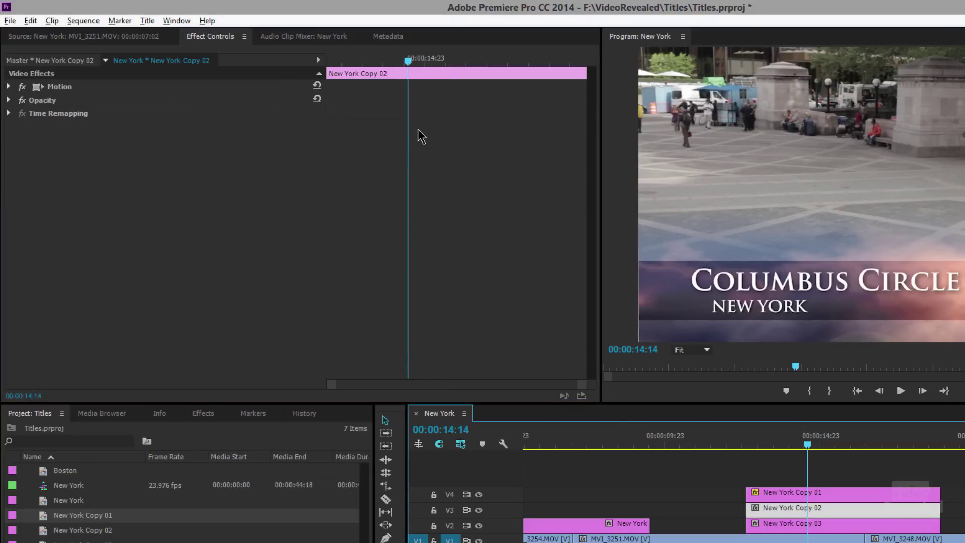
Set Position, Scale and Rotation keyframes on New York Copy 02 at 00:00:14:14
{"action": "left_click", "coordinate": [837, 495]}
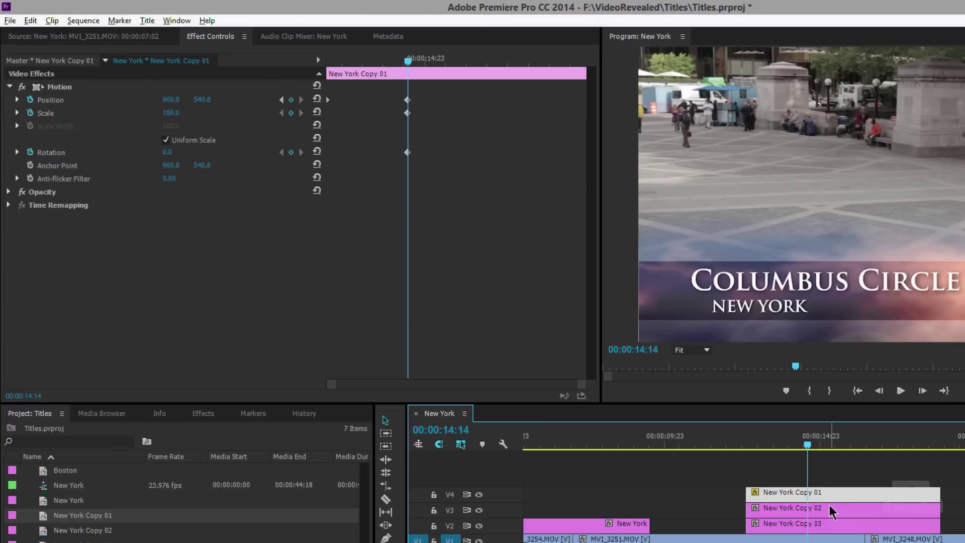
{"action": "left_click", "coordinate": [830, 510]}
{"action": "left_click", "coordinate": [831, 496]}
{"action": "left_click", "coordinate": [832, 509]}
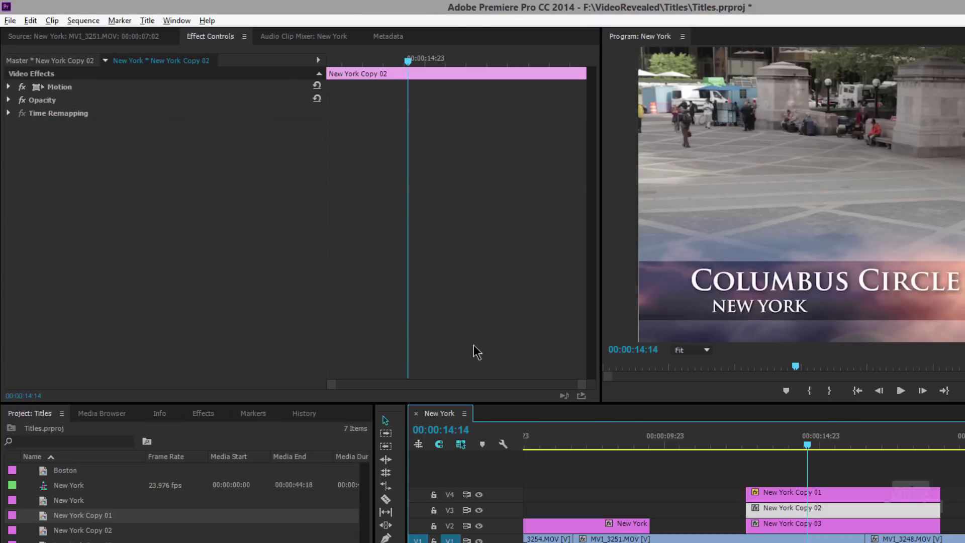
{"action": "left_click", "coordinate": [9, 89]}
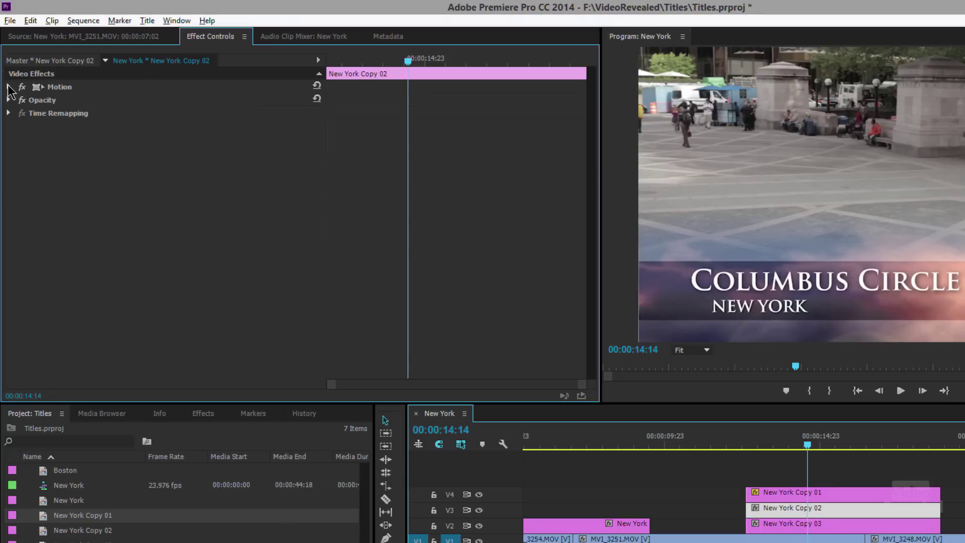
{"action": "left_click", "coordinate": [30, 99]}
{"action": "left_click", "coordinate": [30, 113]}
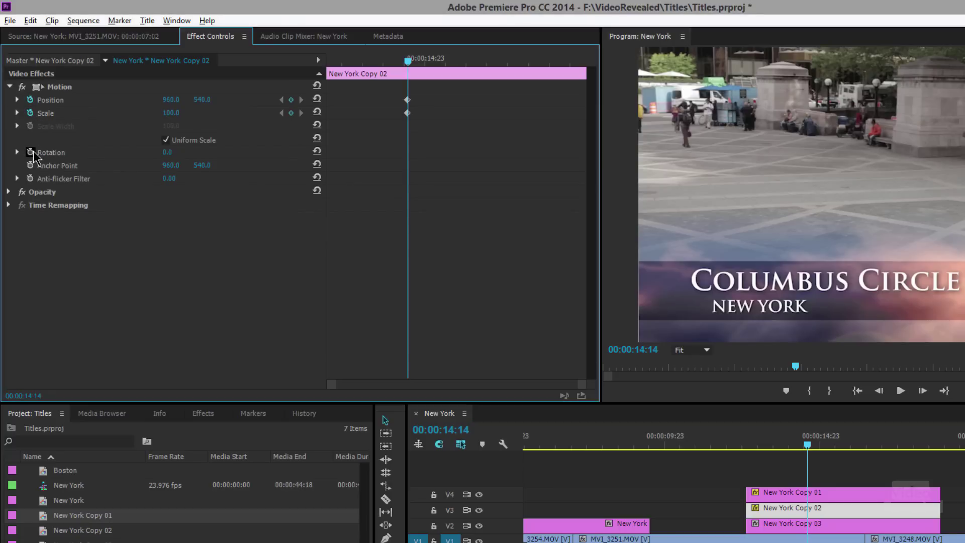
{"action": "left_click", "coordinate": [30, 152]}
Drop NEW YORK below frame (960,733) at the clip start and preview it rising
{"action": "left_click_drag", "start_coordinate": [408, 61], "coordinate": [321, 83]}
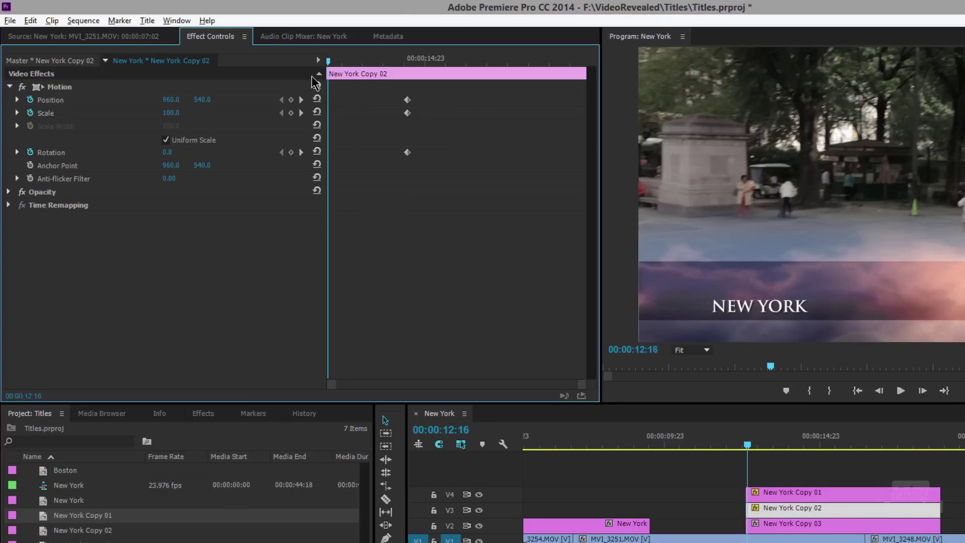
{"action": "left_click_drag", "start_coordinate": [201, 104], "coordinate": [294, 104]}
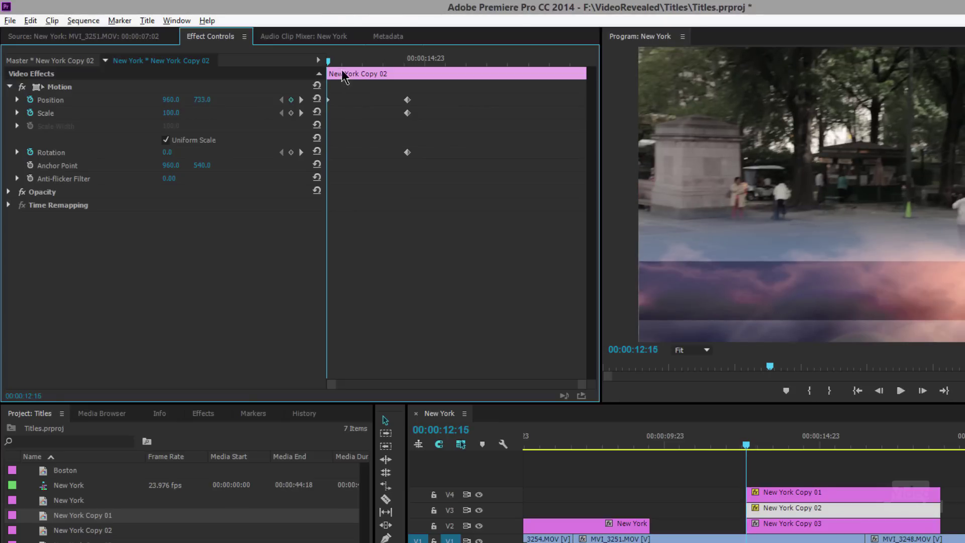
{"action": "key", "text": "space"}
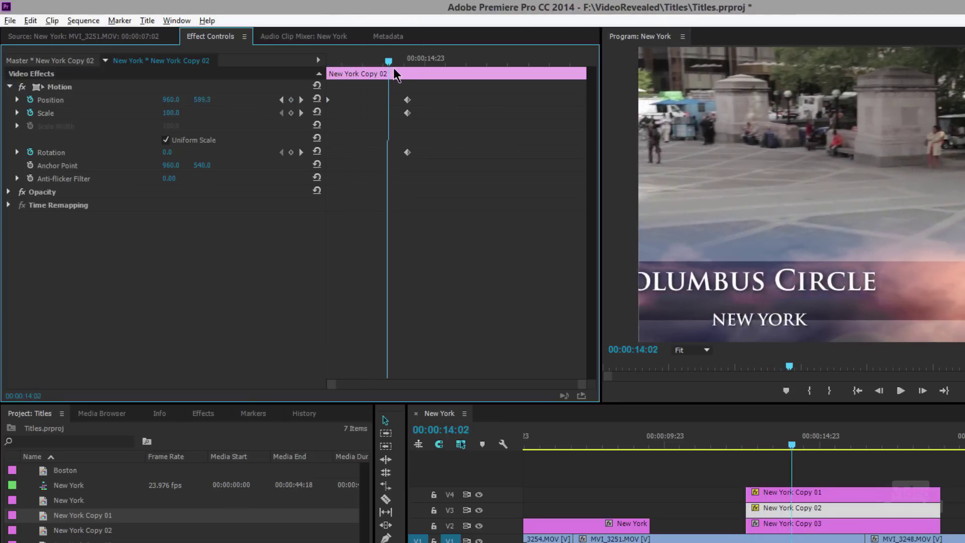
{"action": "mouse_move", "coordinate": [423, 71]}
{"action": "left_mouse_down"}
{"action": "mouse_move", "coordinate": [367, 72]}
{"action": "mouse_move", "coordinate": [411, 68]}
{"action": "left_mouse_up"}
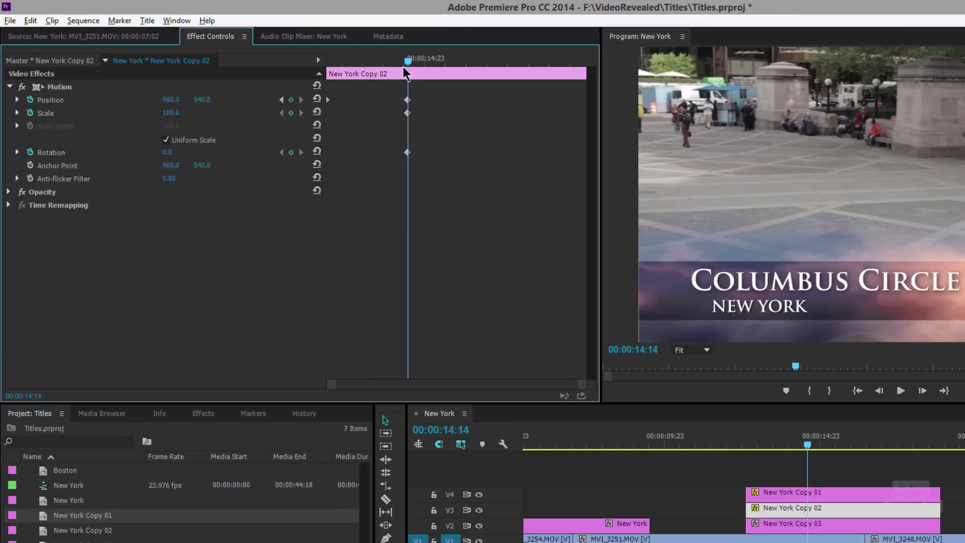
Keyframe Copy 03's Opacity from 0% at the clip start to 100% at 14:14, then preview
{"action": "left_click", "coordinate": [794, 527]}
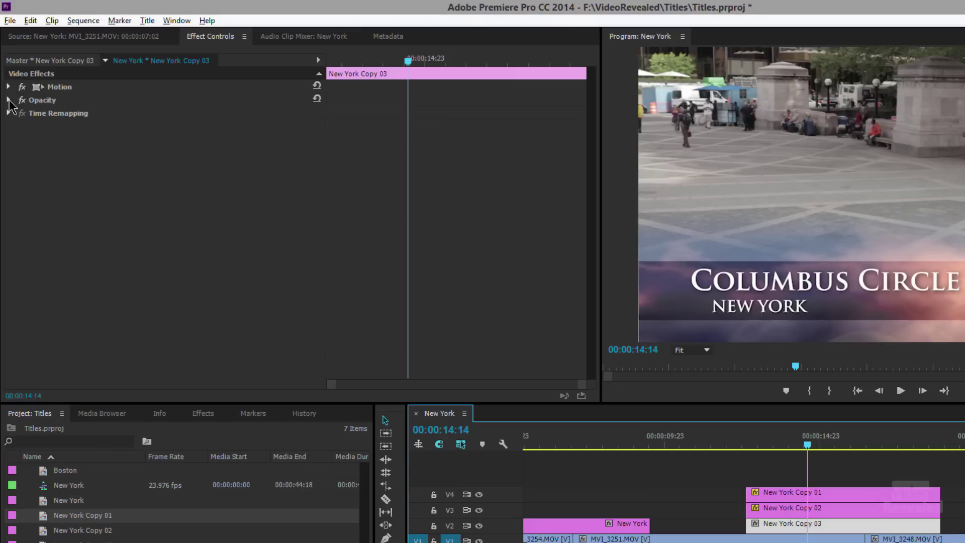
{"action": "left_click", "coordinate": [8, 101]}
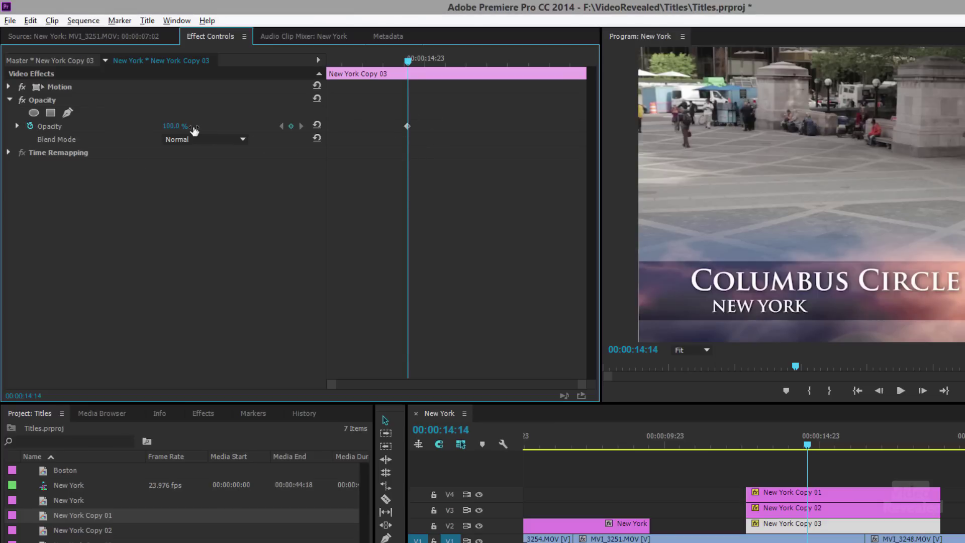
{"action": "left_click_drag", "start_coordinate": [392, 63], "coordinate": [319, 72]}
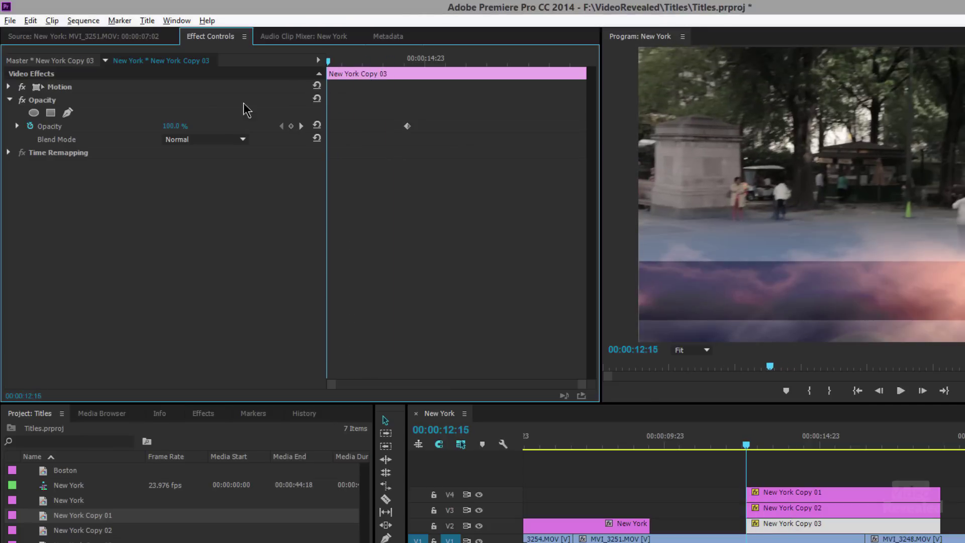
{"action": "left_click_drag", "start_coordinate": [179, 131], "coordinate": [144, 131]}
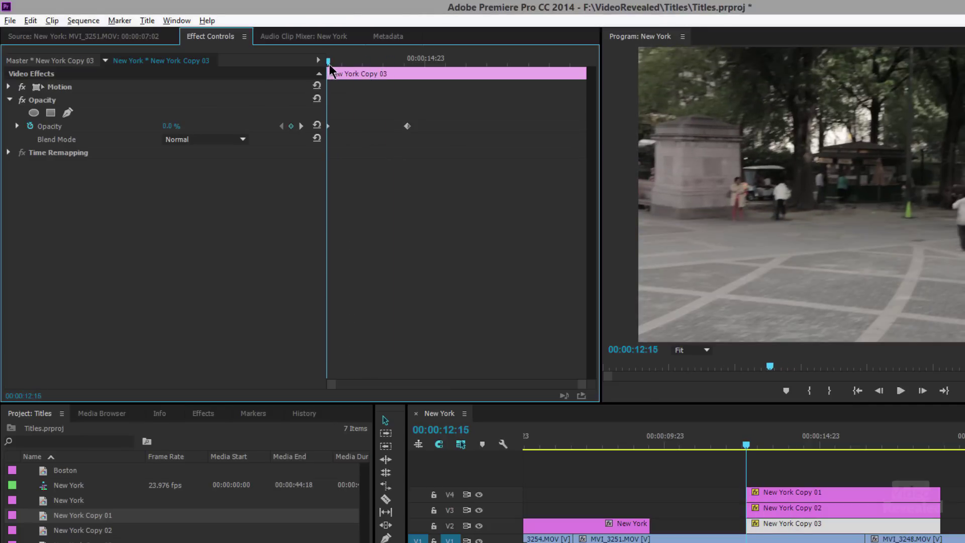
{"action": "left_click_drag", "start_coordinate": [329, 69], "coordinate": [313, 95]}
{"action": "left_click_drag", "start_coordinate": [746, 449], "coordinate": [723, 449]}
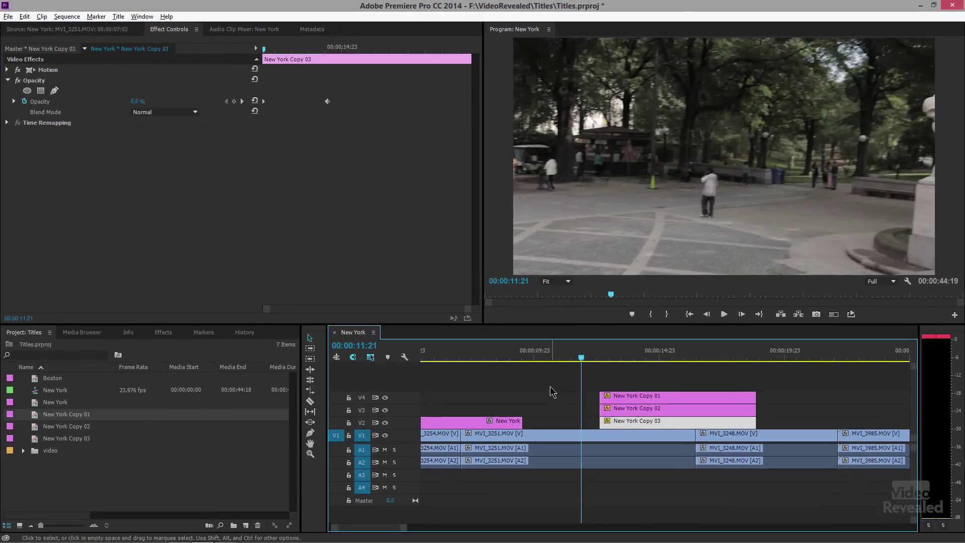
{"action": "key", "text": "space"}
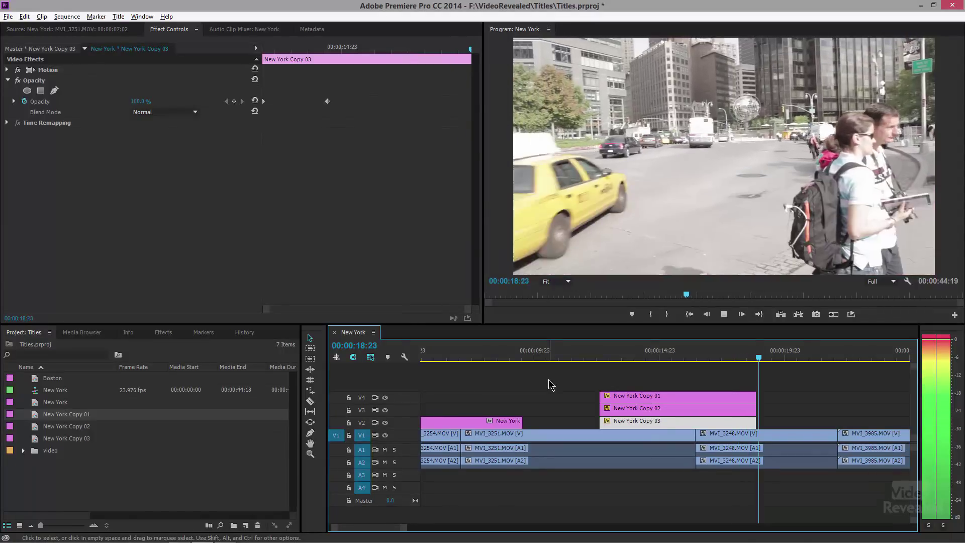
{"action": "key", "text": "space"}
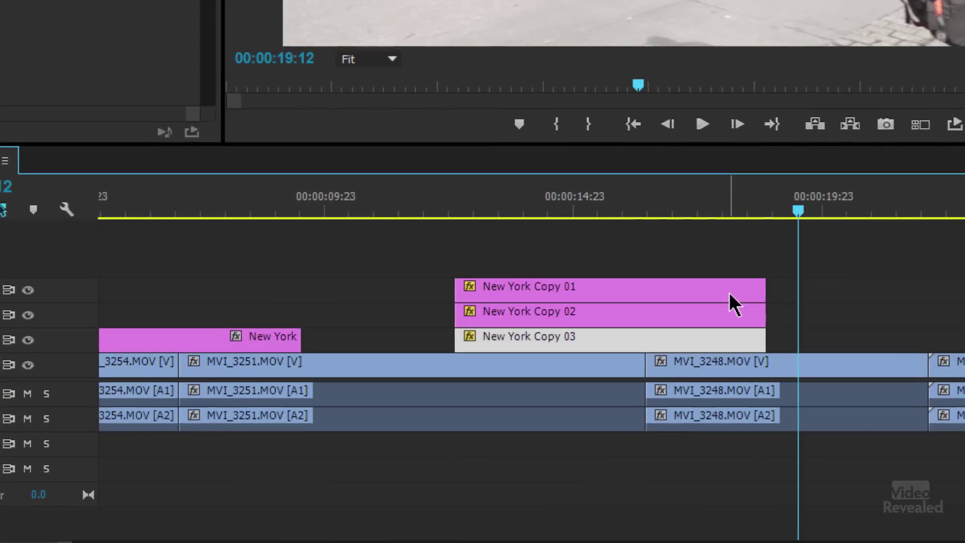
Select the three title clips' out points and add the default Cross Dissolve with Ctrl+D
{"action": "left_click_drag", "start_coordinate": [779, 257], "coordinate": [681, 340]}
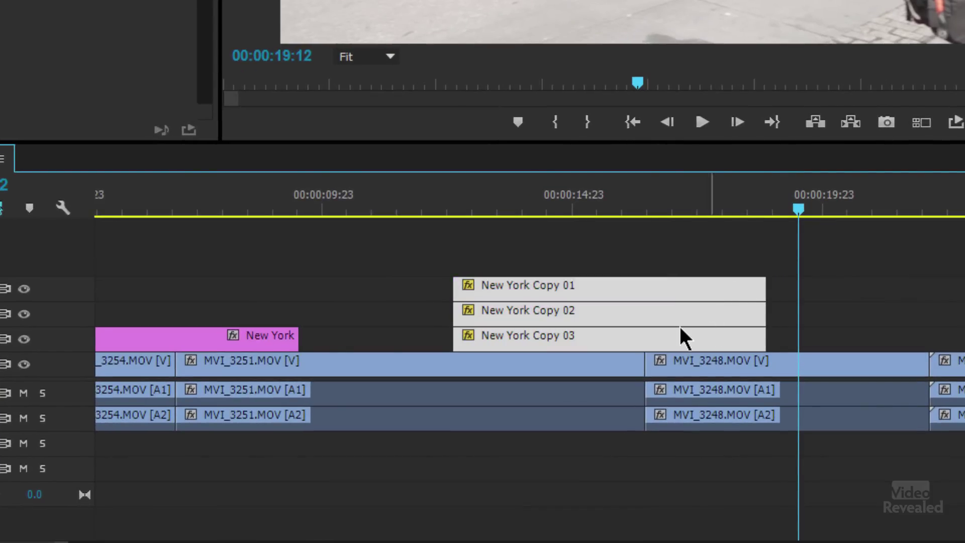
{"action": "left_click", "coordinate": [764, 291]}
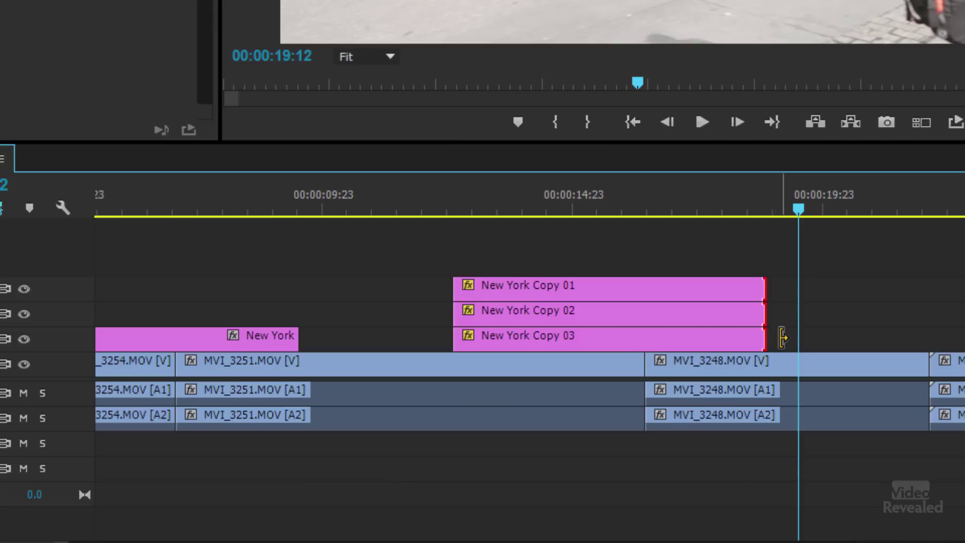
{"action": "key", "text": "ctrl+d"}
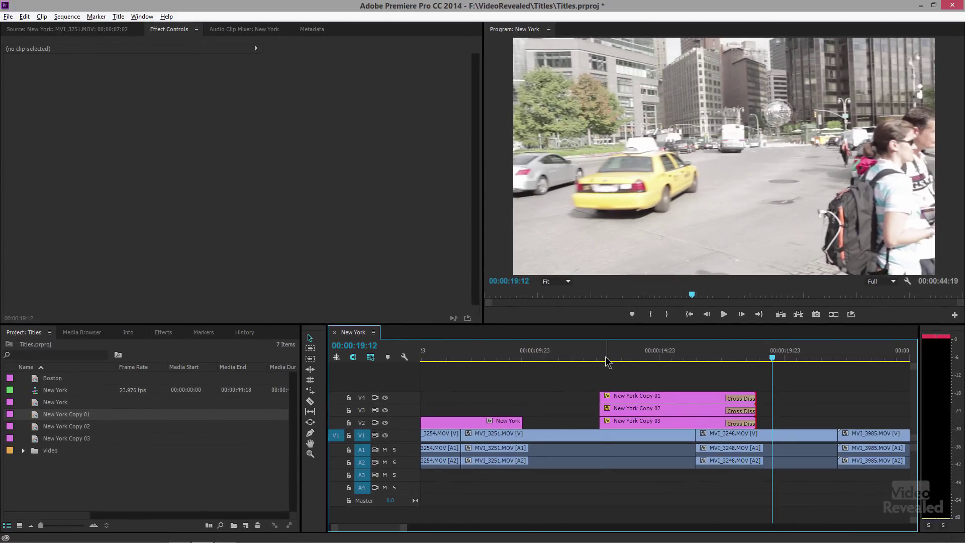
{"action": "left_click", "coordinate": [586, 360]}
{"action": "key", "text": "space"}
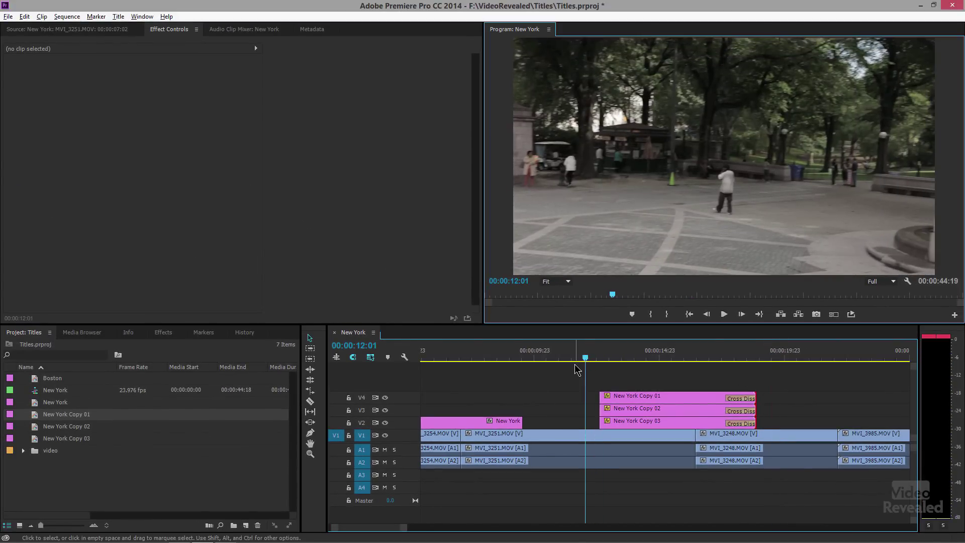